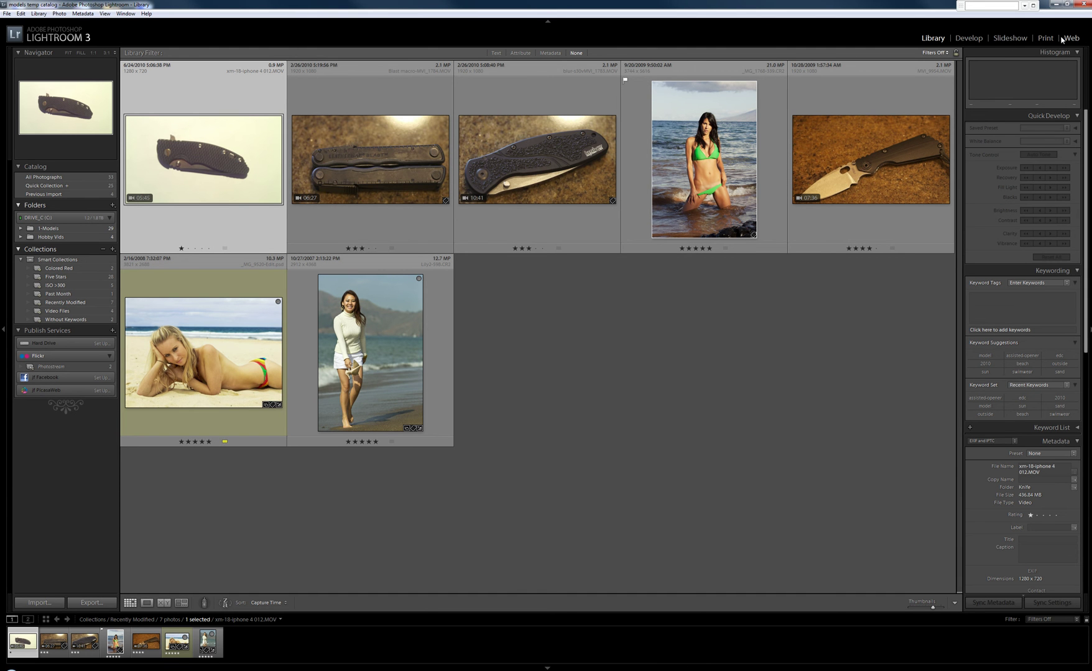
Step: Back out of the video clip, list All Photographs, and select the kneeling green-bikini beach shot
{"action": "left_click", "coordinate": [967, 38]}
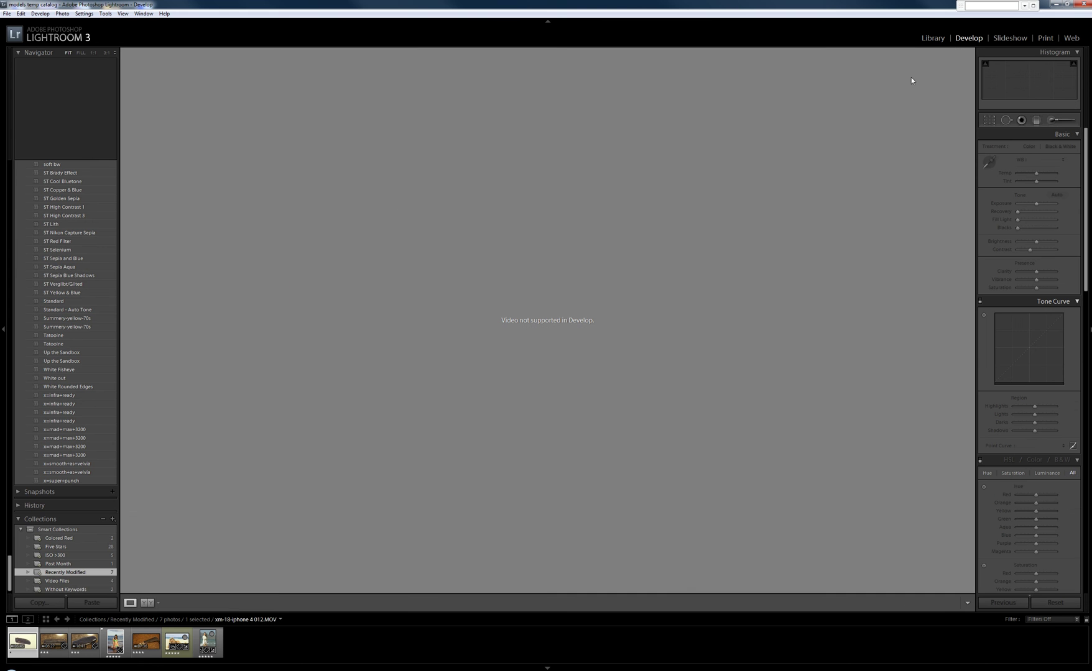
{"action": "left_click", "coordinate": [932, 38]}
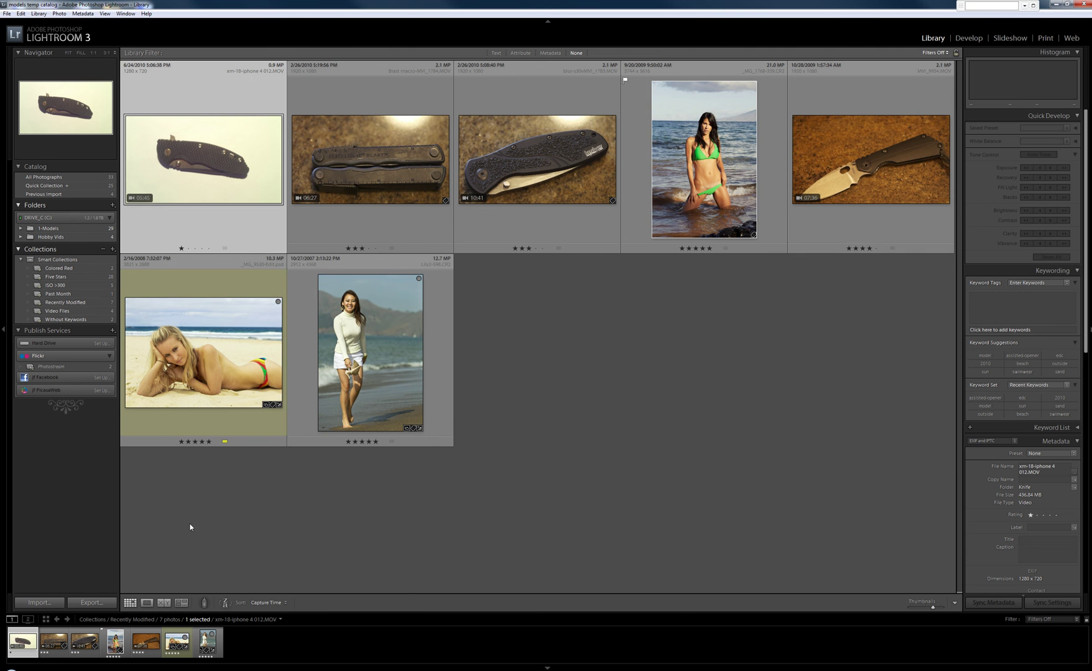
{"action": "left_click", "coordinate": [85, 179]}
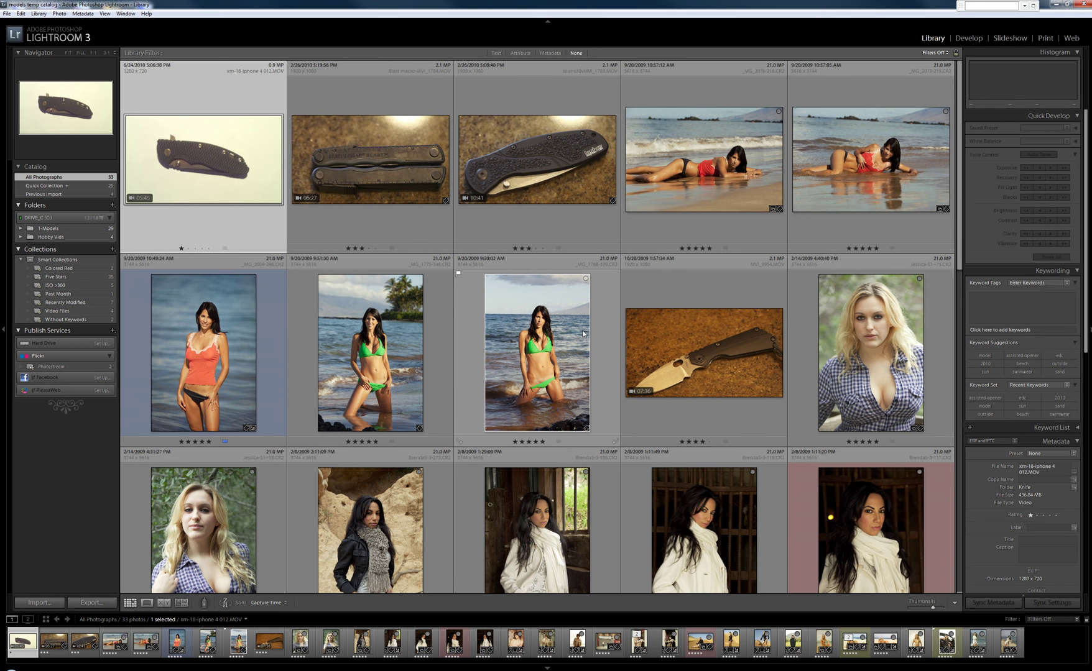
{"action": "scroll", "coordinate": [582, 330], "scroll_direction": "down", "scroll_amount": 5}
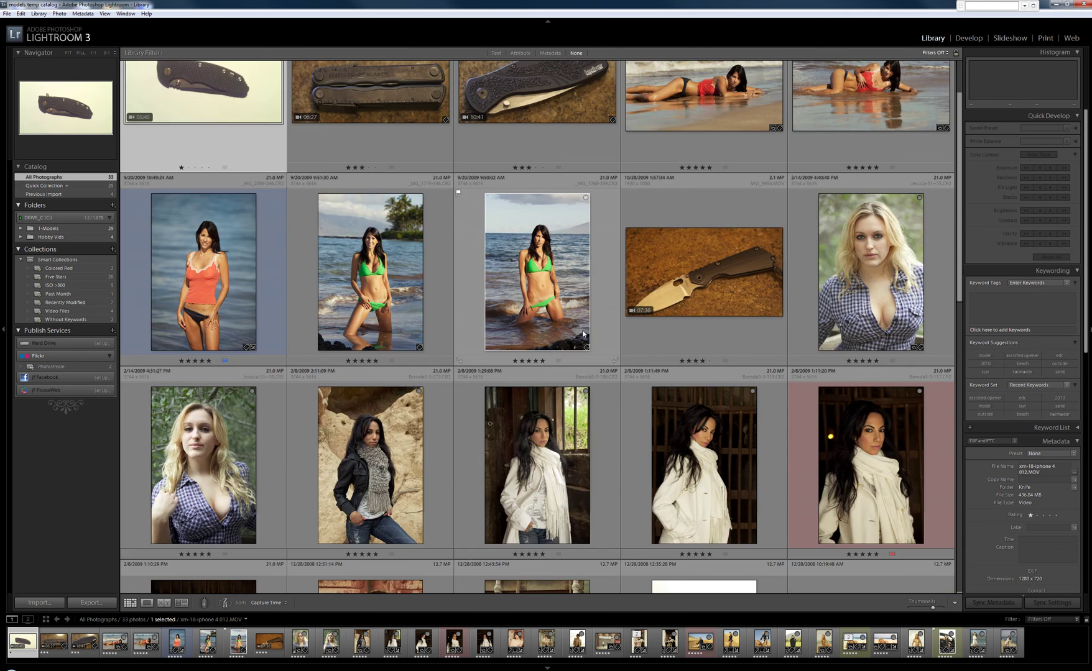
{"action": "scroll", "coordinate": [582, 329], "scroll_direction": "down", "scroll_amount": 5}
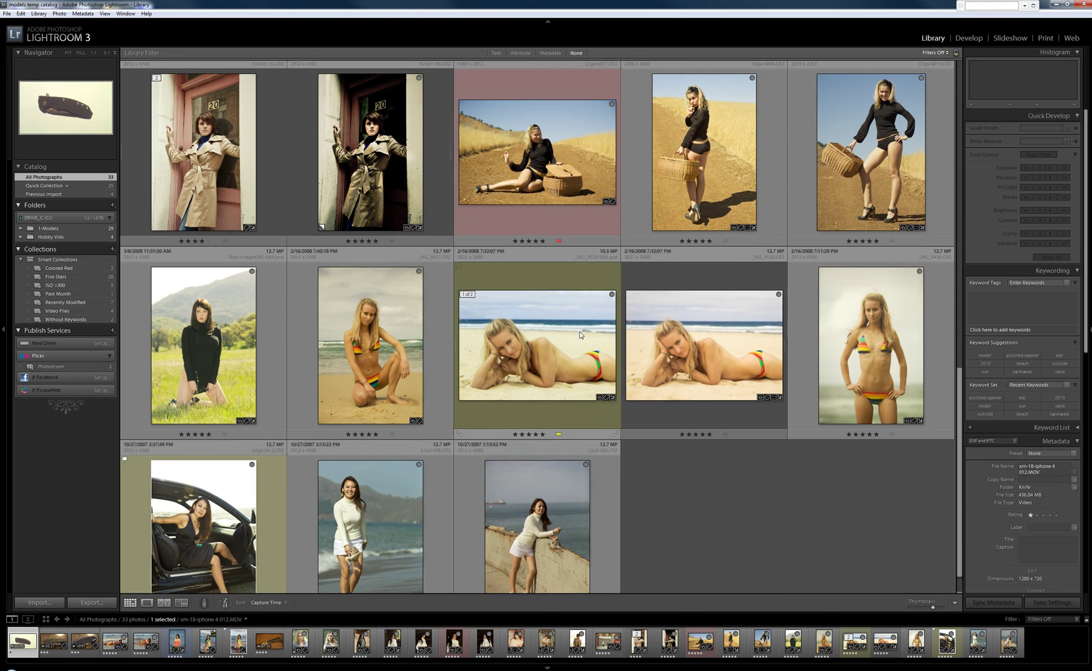
{"action": "scroll", "coordinate": [580, 335], "scroll_direction": "up", "scroll_amount": 5}
{"action": "scroll", "coordinate": [578, 335], "scroll_direction": "up", "scroll_amount": 5}
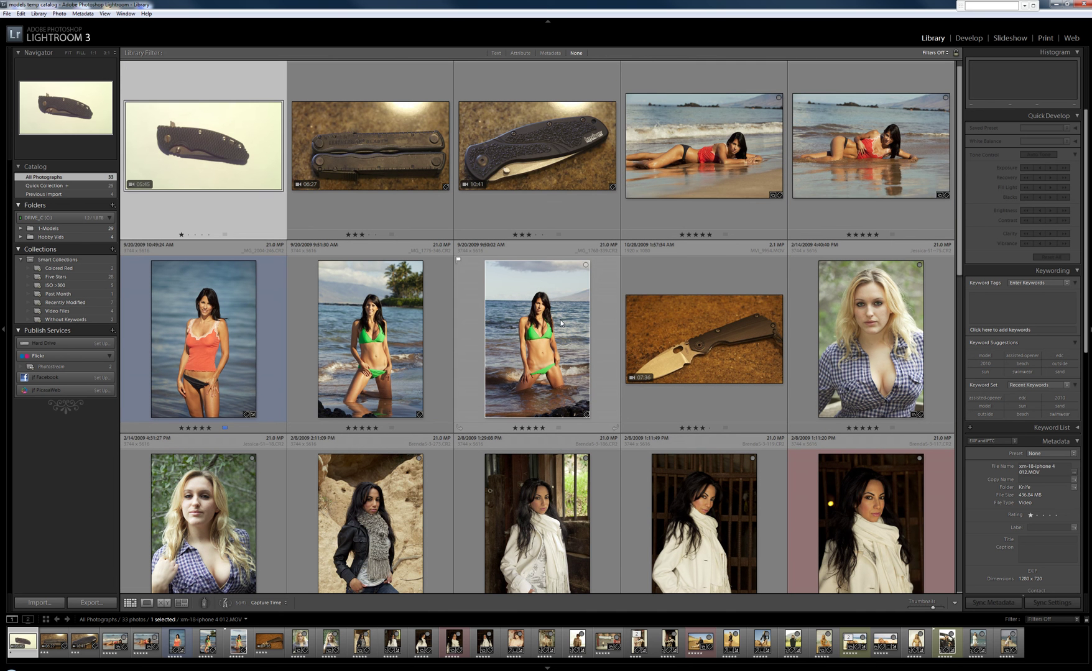
{"action": "left_click", "coordinate": [561, 324]}
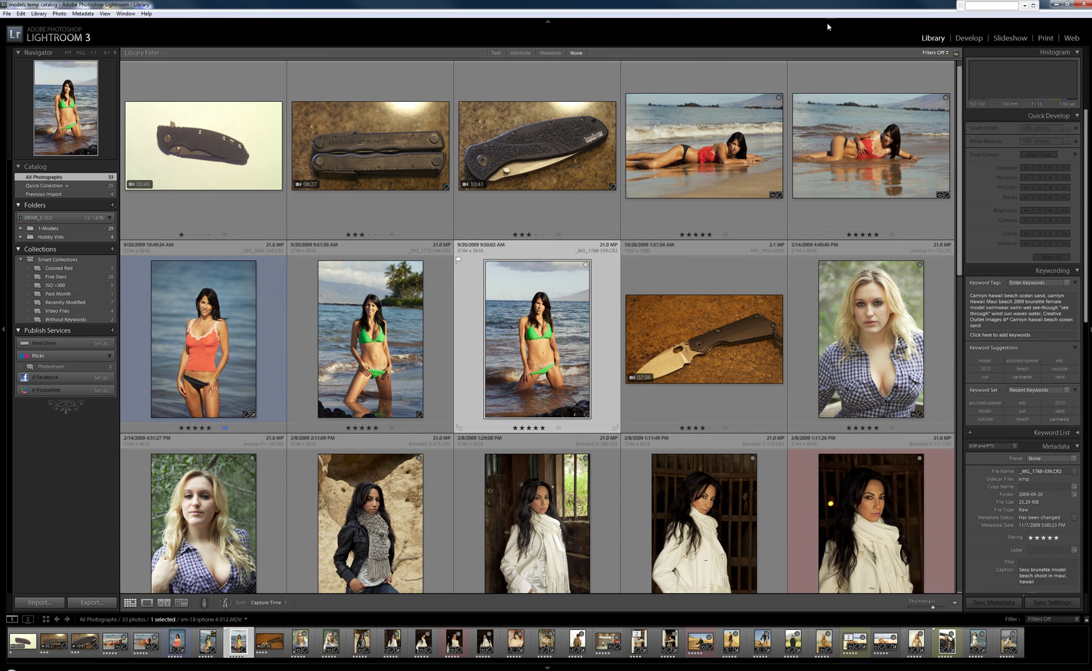
Step: Open the photo in Develop and set tone curve Darks to +12 and Lights to −22
{"action": "key", "text": "d"}
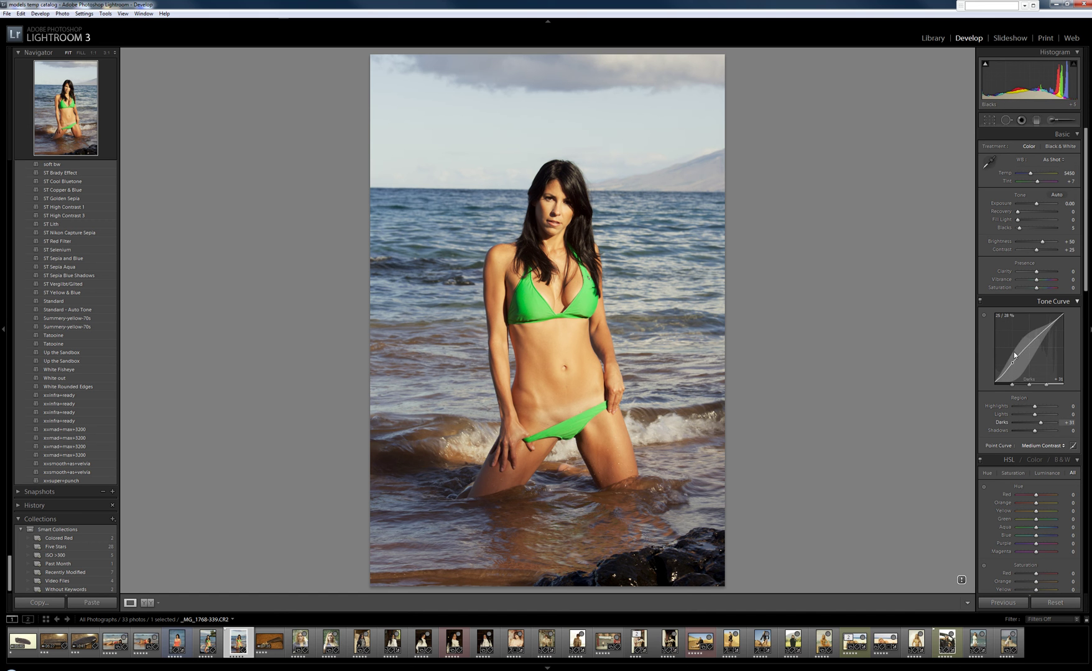
{"action": "key", "text": "ctrl+z"}
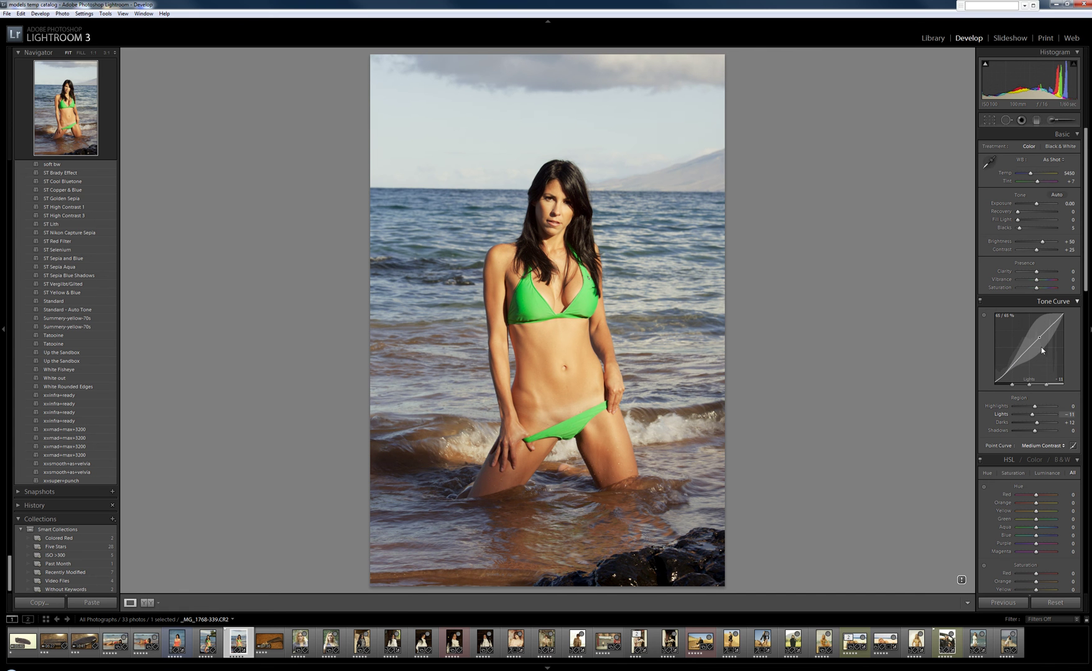
{"action": "mouse_move", "coordinate": [1041, 347]}
{"action": "left_mouse_down"}
{"action": "mouse_move", "coordinate": [1033, 356]}
{"action": "mouse_move", "coordinate": [1049, 336]}
{"action": "left_mouse_up"}
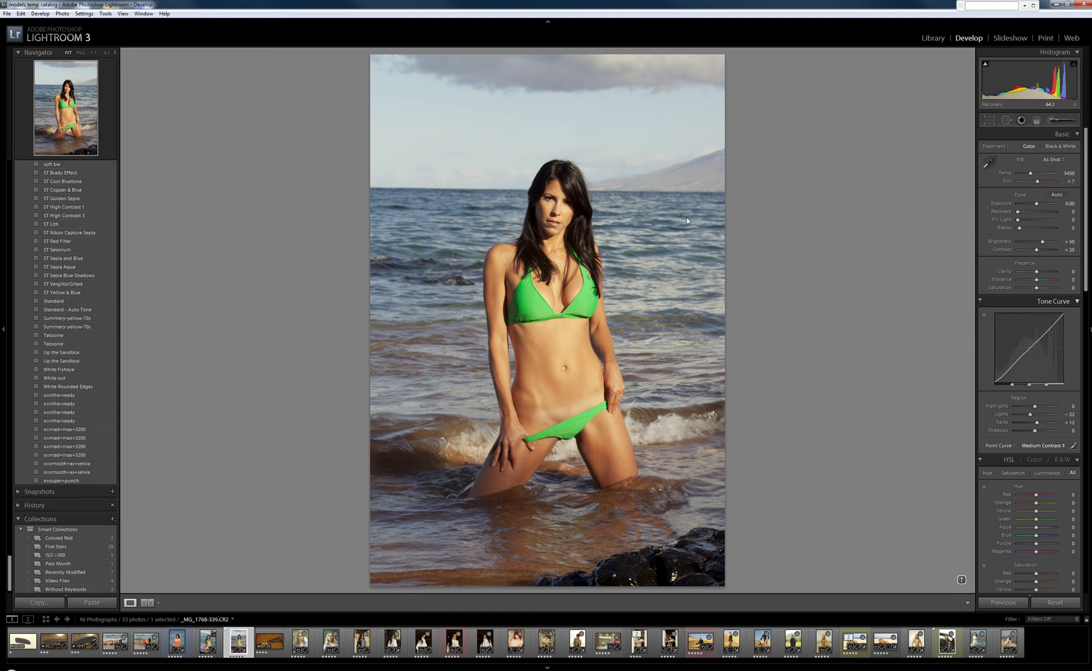
{"action": "left_click", "coordinate": [575, 423]}
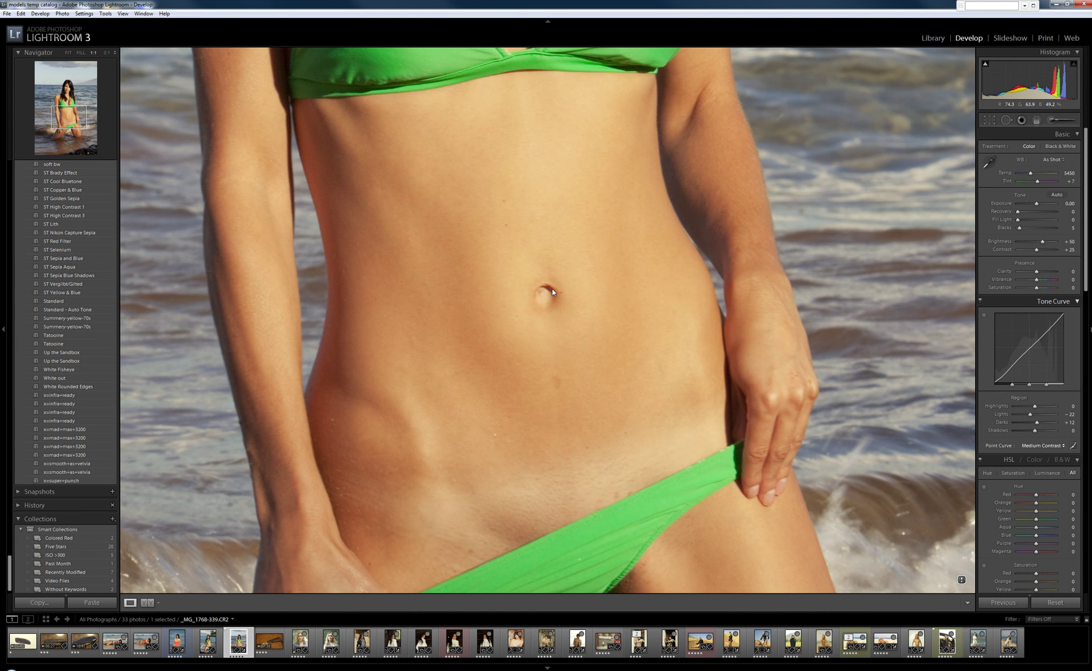
{"action": "left_click_drag", "start_coordinate": [552, 293], "coordinate": [536, 515]}
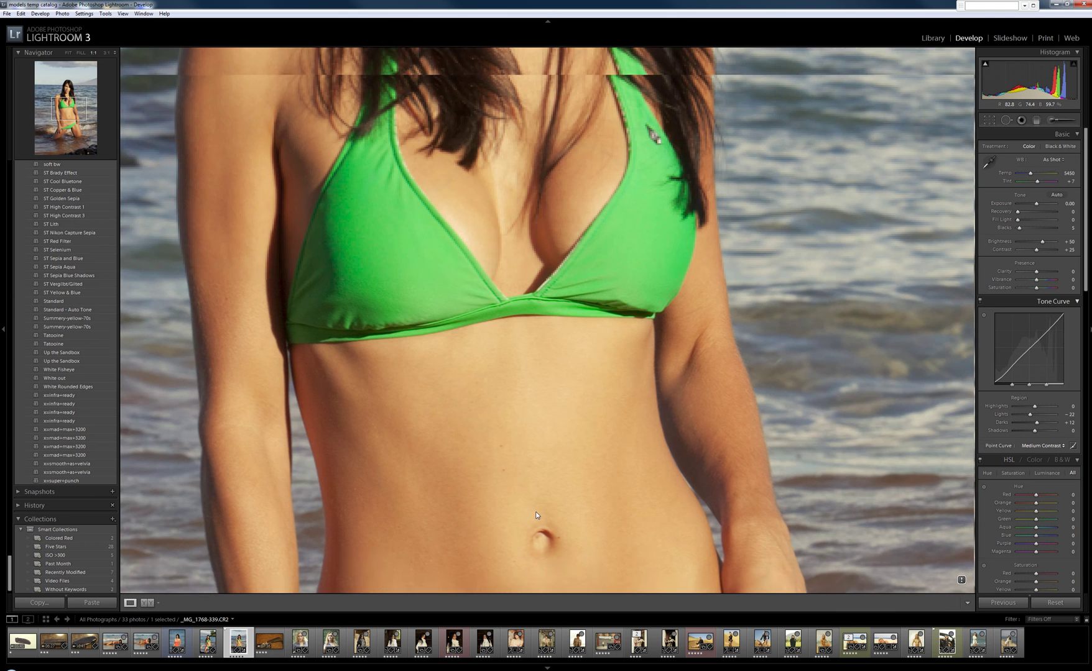
{"action": "left_click_drag", "start_coordinate": [515, 363], "coordinate": [462, 534]}
{"action": "left_click_drag", "start_coordinate": [433, 96], "coordinate": [502, 429]}
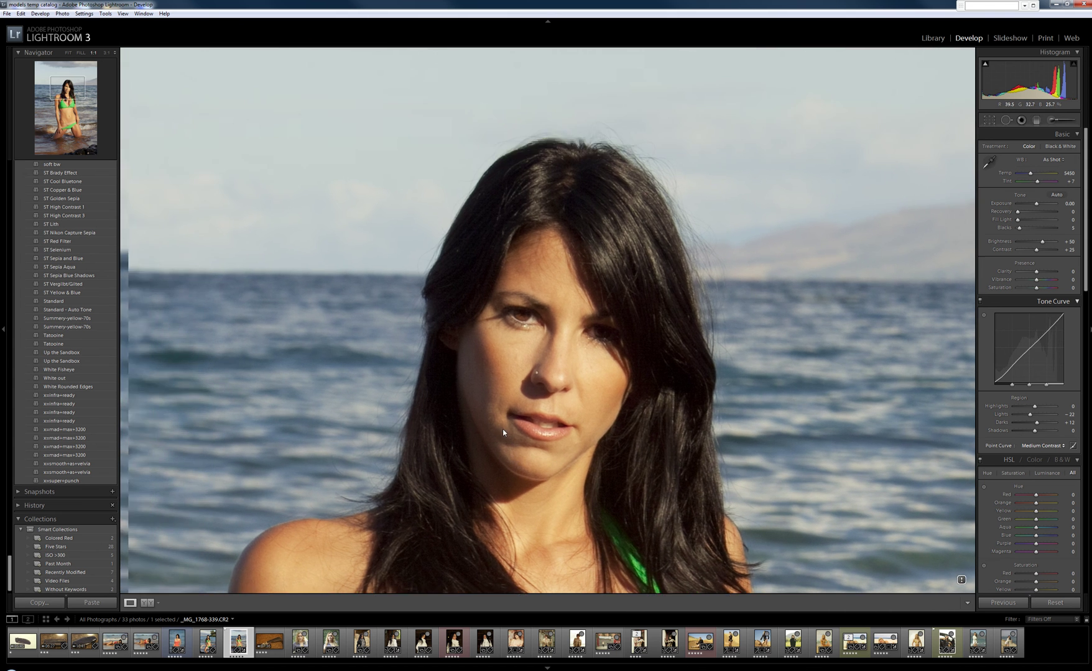
{"action": "left_click", "coordinate": [518, 407]}
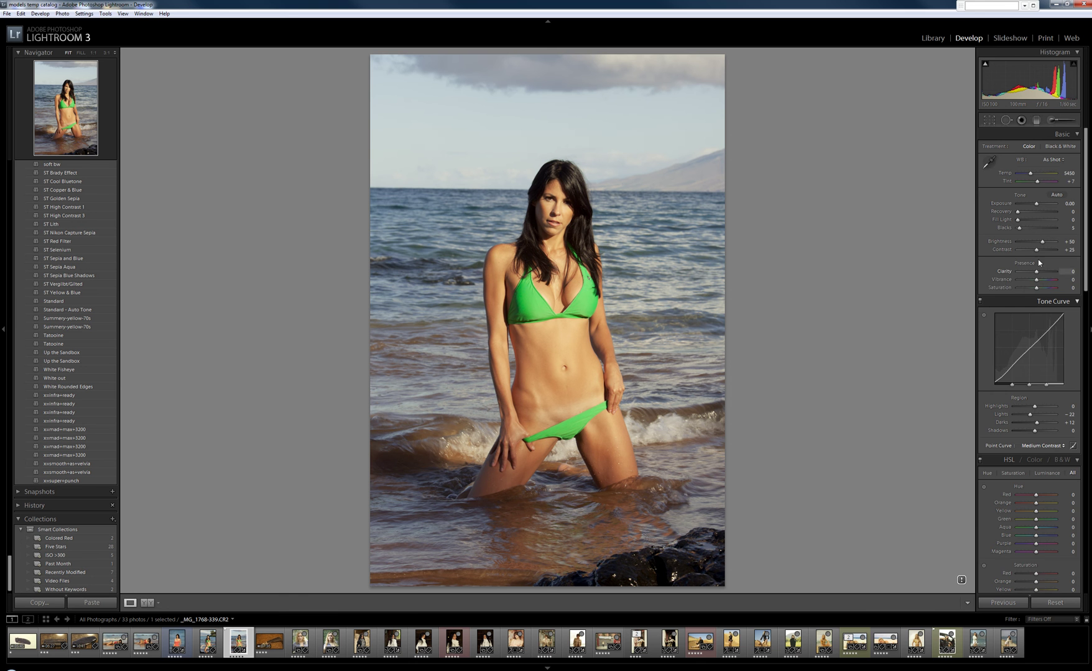
Step: Scroll the Develop panels past HSL, Split Toning and Detail down to Lens Corrections
{"action": "scroll", "coordinate": [1038, 262], "scroll_direction": "down", "scroll_amount": 8}
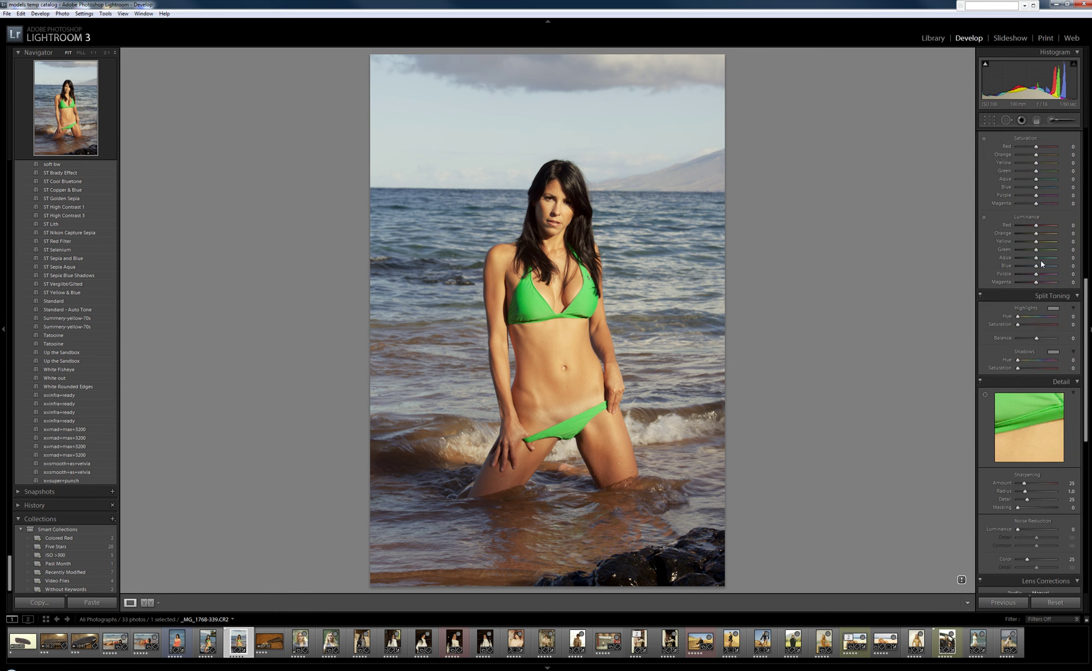
{"action": "scroll", "coordinate": [1041, 263], "scroll_direction": "down", "scroll_amount": 2}
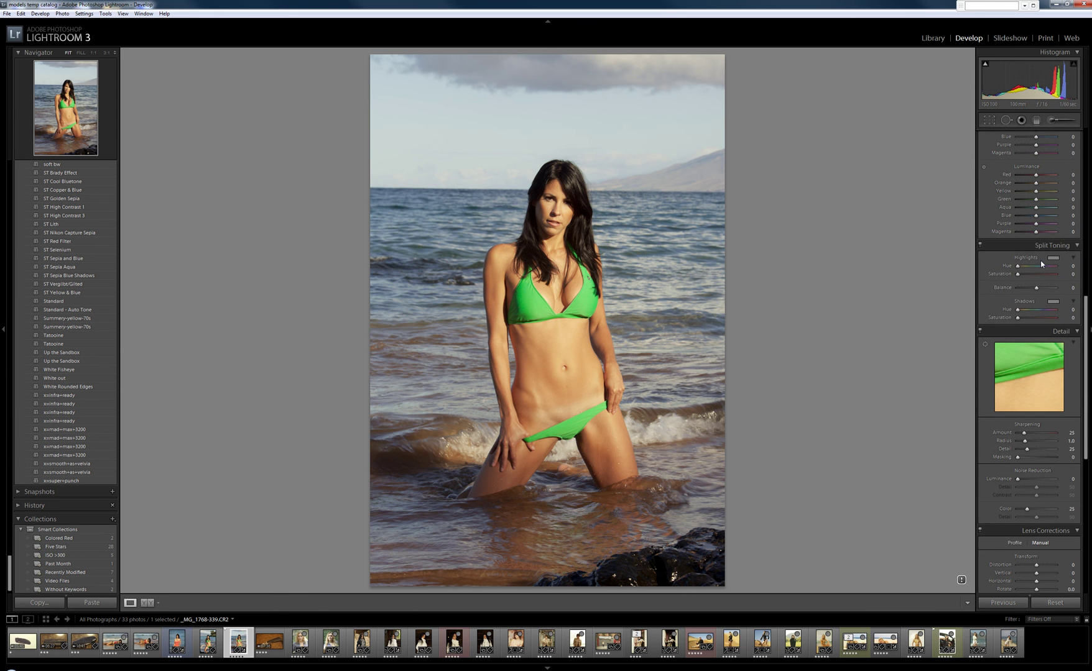
{"action": "scroll", "coordinate": [1039, 260], "scroll_direction": "down", "scroll_amount": 10}
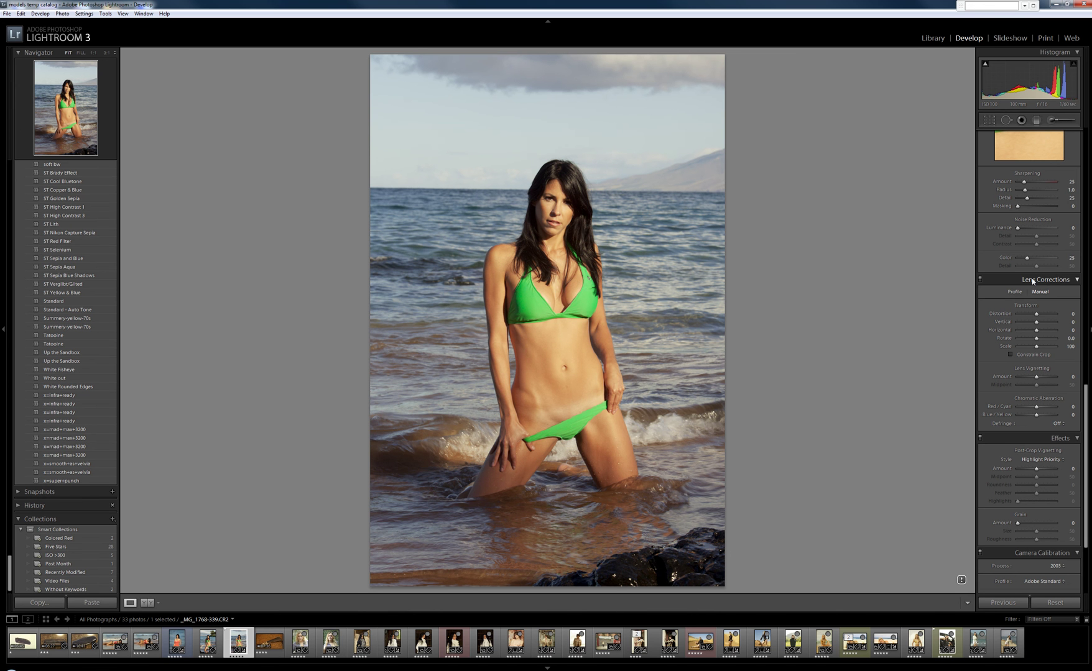
Step: Enable Canon EF 70-200mm lens profile corrections with profile vignetting reduced to 129
{"action": "left_click", "coordinate": [1015, 291]}
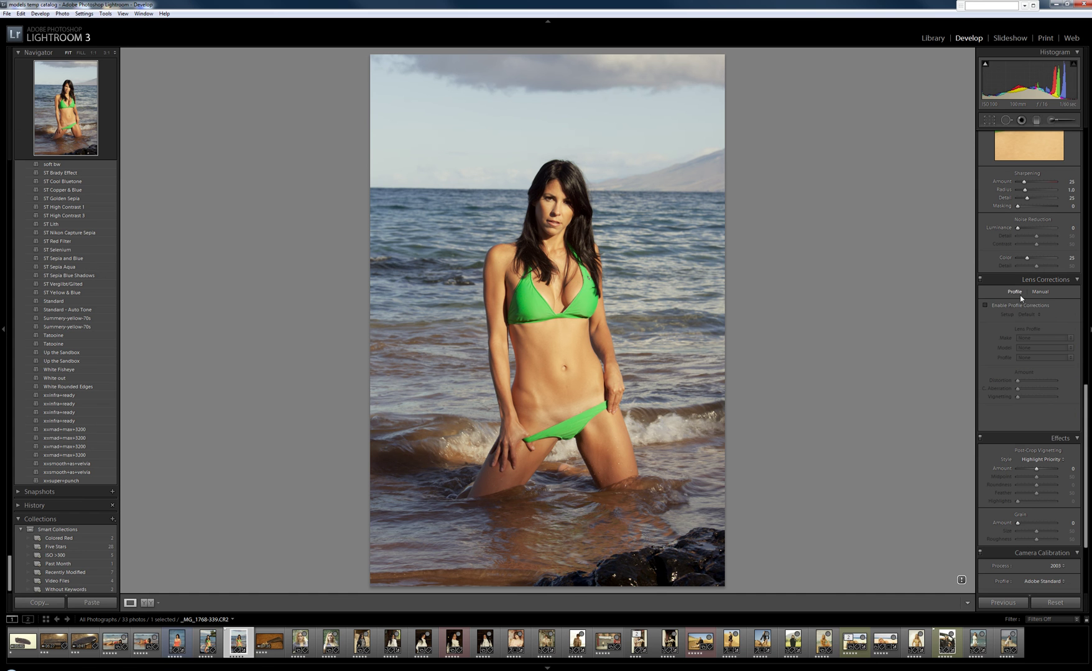
{"action": "left_click", "coordinate": [998, 307]}
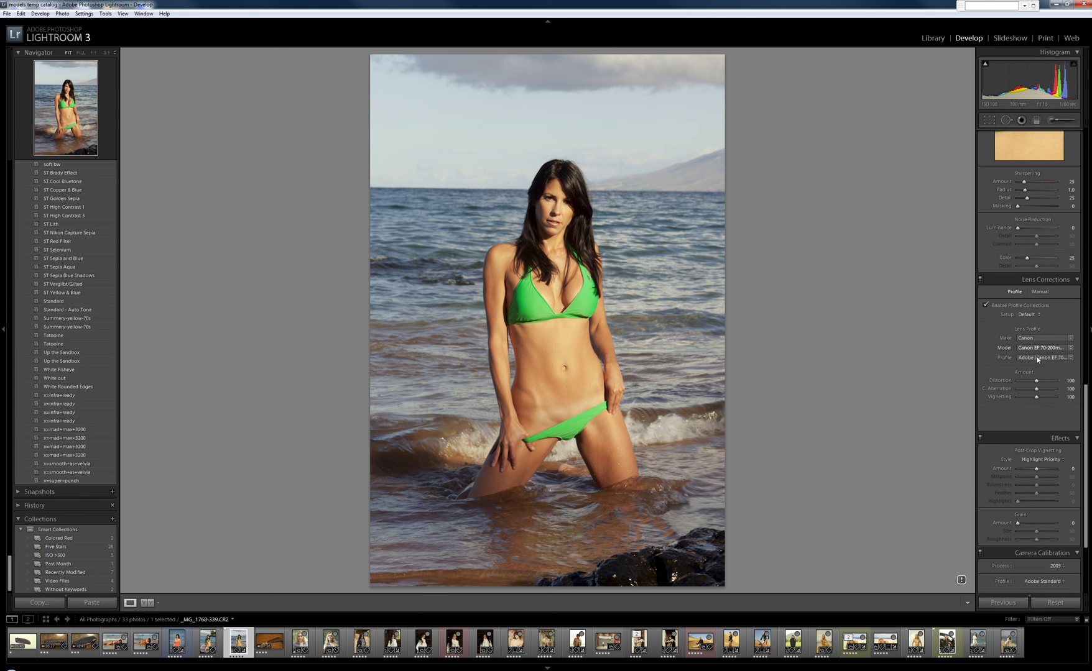
{"action": "left_click_drag", "start_coordinate": [1035, 380], "coordinate": [1036, 392]}
{"action": "left_click_drag", "start_coordinate": [1043, 406], "coordinate": [1040, 404]}
Step: Test manual Distortion, reset it to 0, then apply a negative Horizontal perspective correction
{"action": "left_click", "coordinate": [1041, 291]}
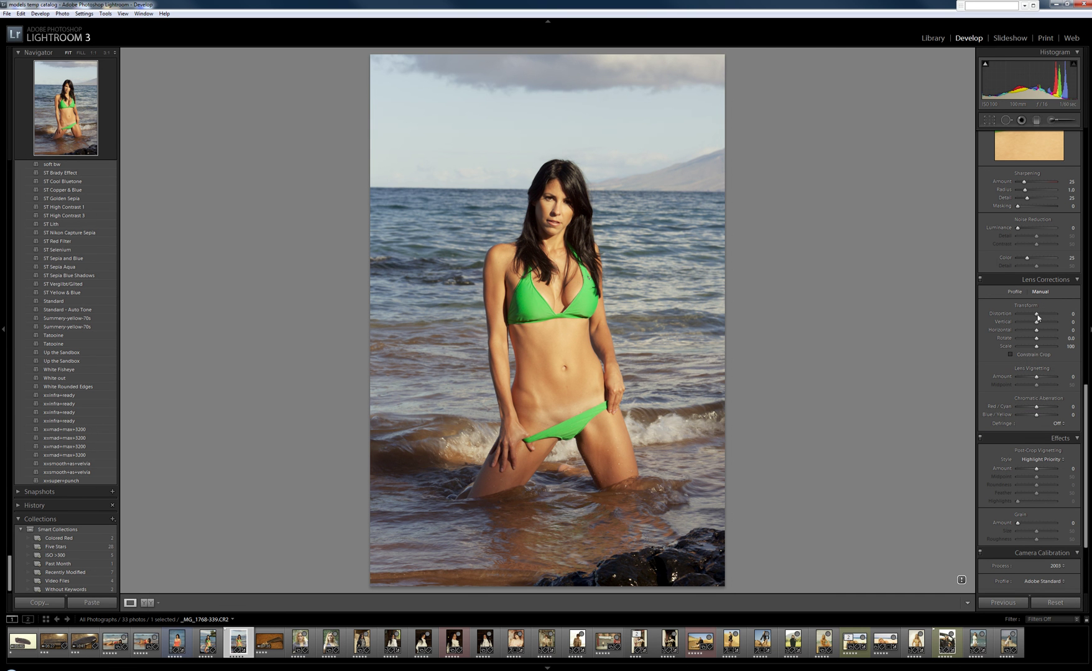
{"action": "left_click", "coordinate": [1026, 313]}
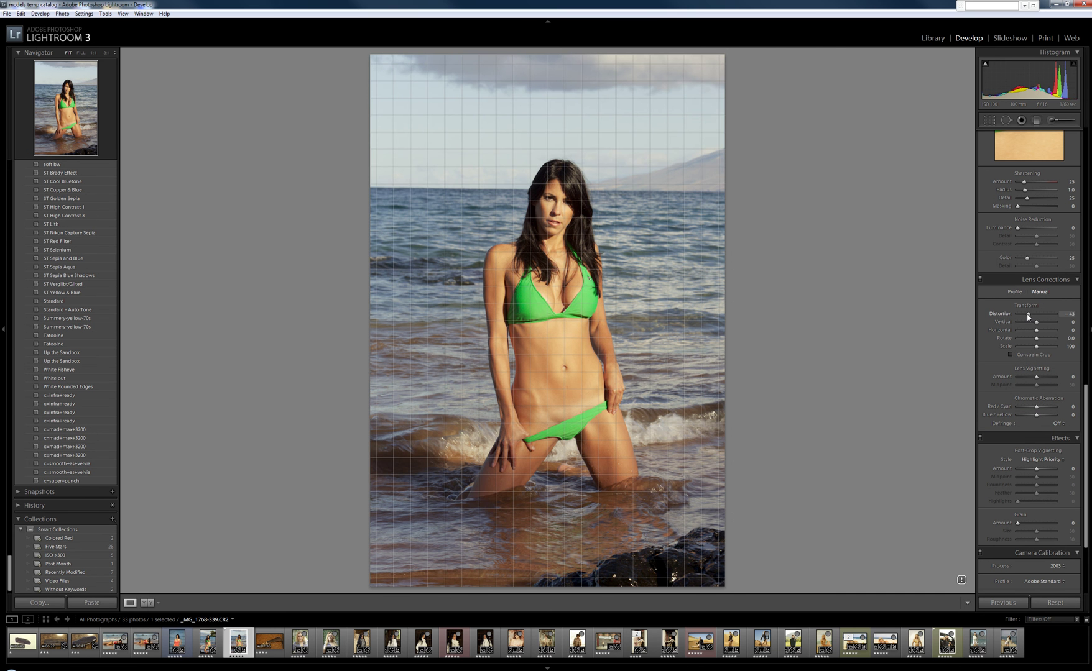
{"action": "left_click_drag", "start_coordinate": [1027, 315], "coordinate": [1042, 317]}
{"action": "double_click", "coordinate": [1038, 314]}
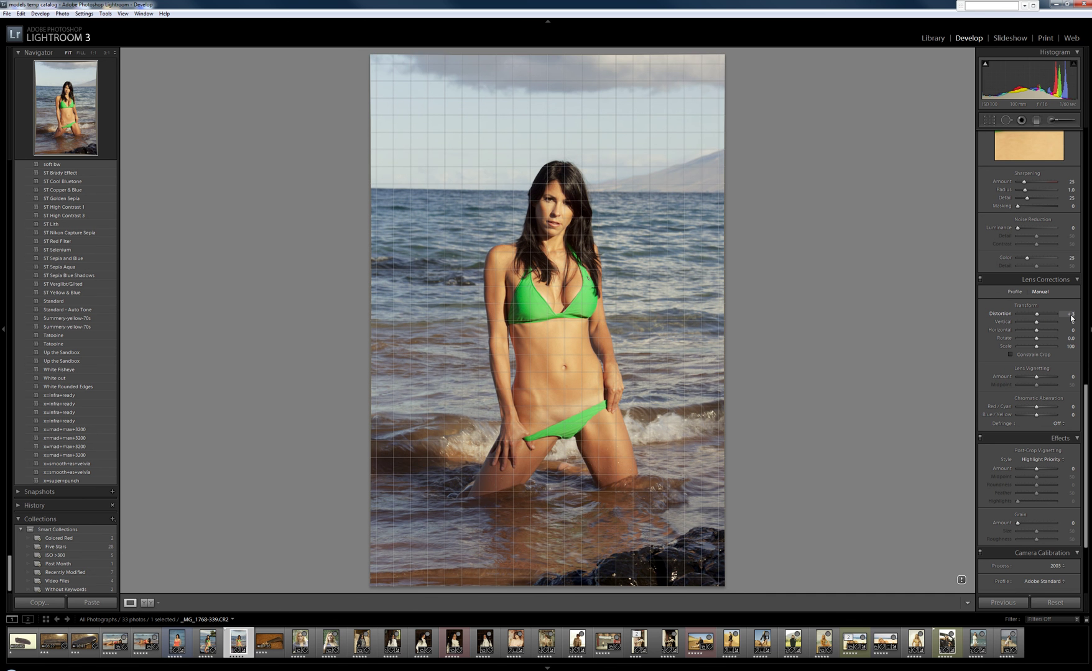
{"action": "left_click", "coordinate": [1068, 316]}
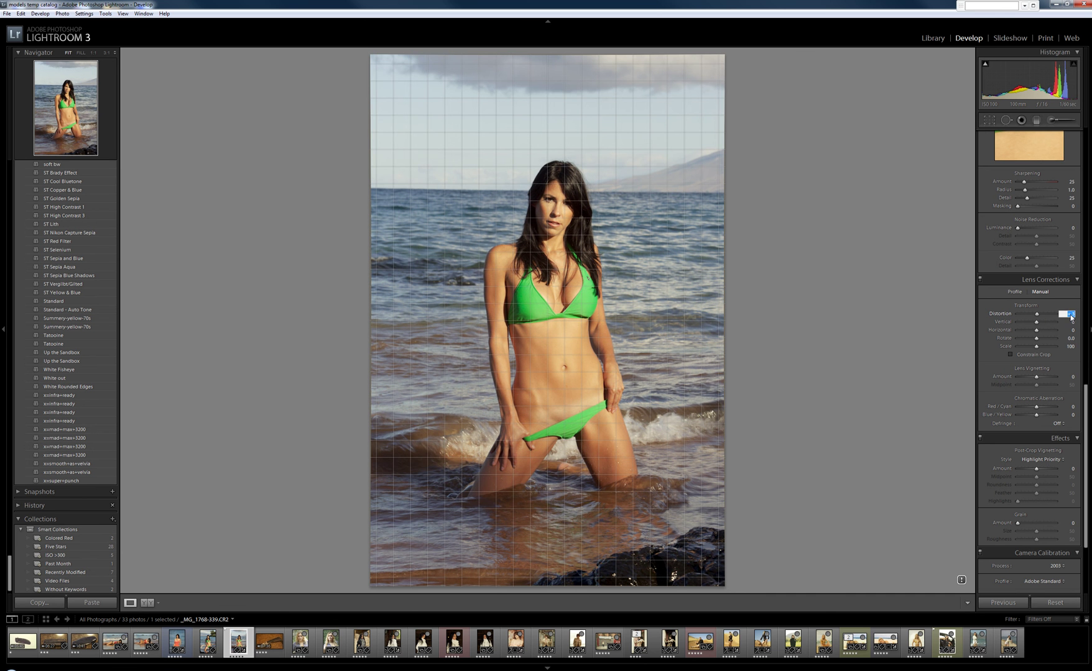
{"action": "type", "text": "0"}
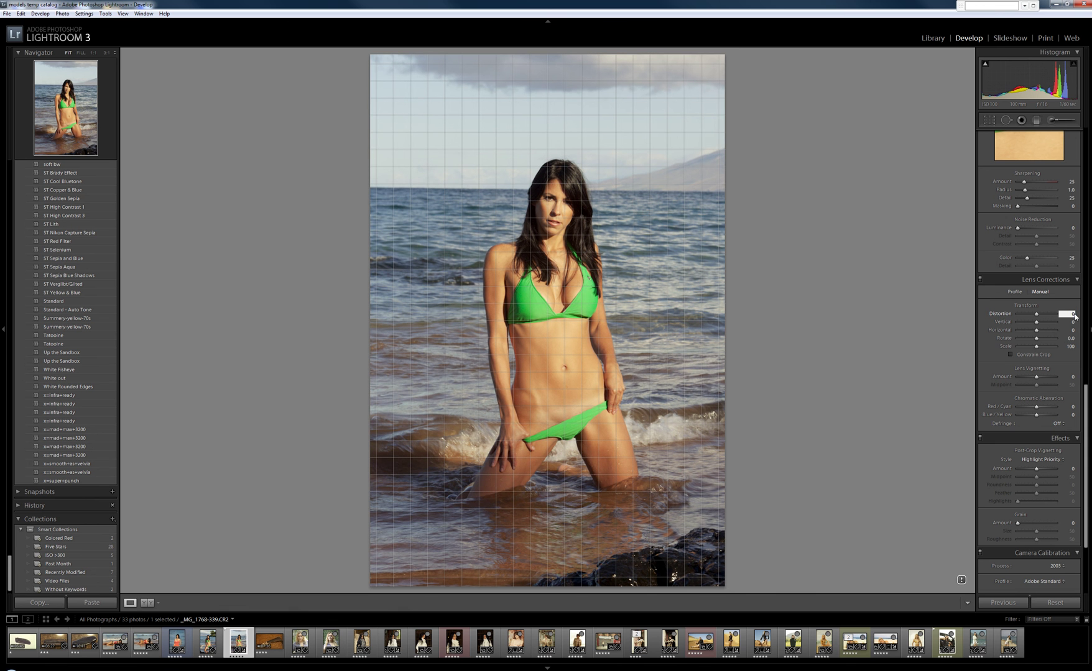
{"action": "mouse_move", "coordinate": [1035, 330]}
{"action": "left_mouse_down"}
{"action": "mouse_move", "coordinate": [1016, 334]}
{"action": "mouse_move", "coordinate": [1038, 332]}
{"action": "left_mouse_up"}
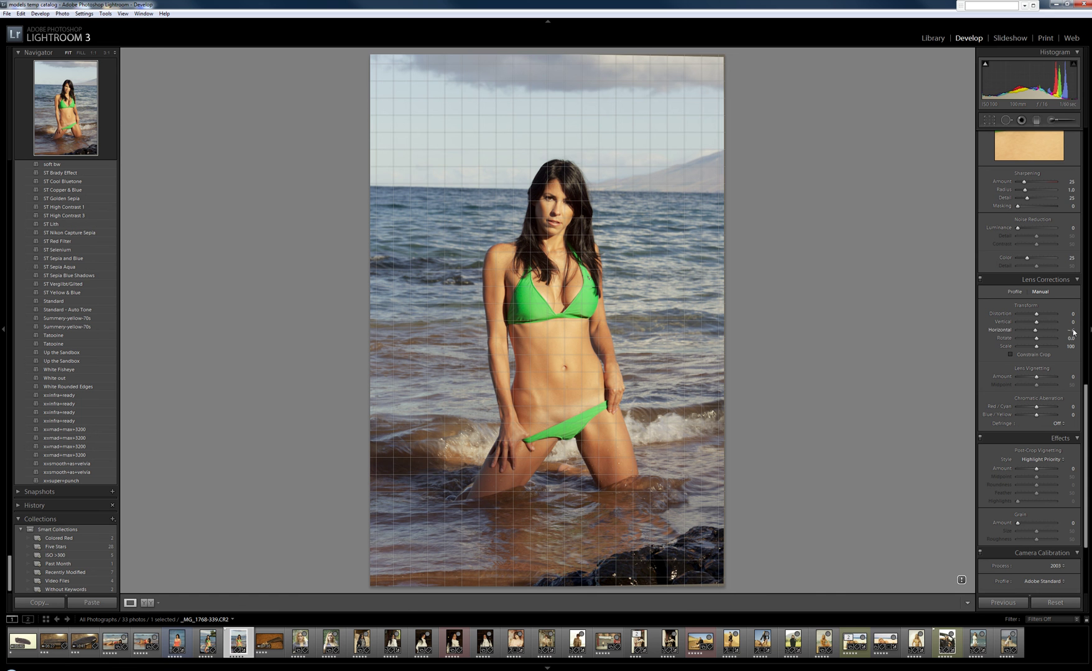
Step: Reset the manual Horizontal perspective correction to 0
{"action": "left_click", "coordinate": [1067, 330]}
{"action": "type", "text": "0"}
{"action": "key", "text": "Return"}
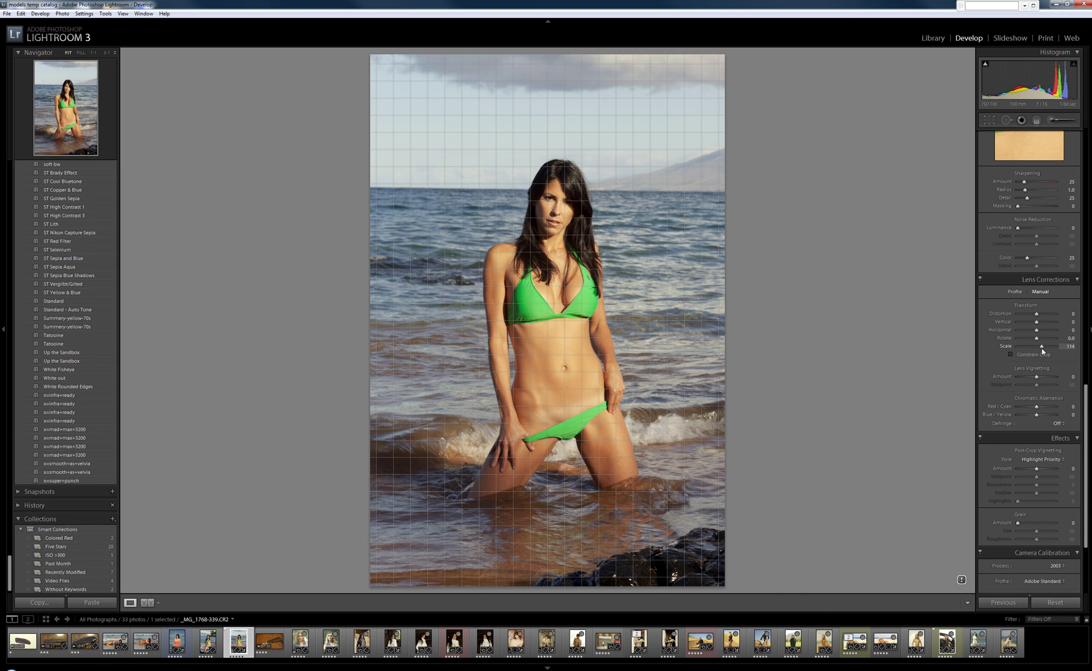
Step: Enlarge the photo with a lens-correction Scale of about 134
{"action": "left_click_drag", "start_coordinate": [1042, 350], "coordinate": [1045, 352]}
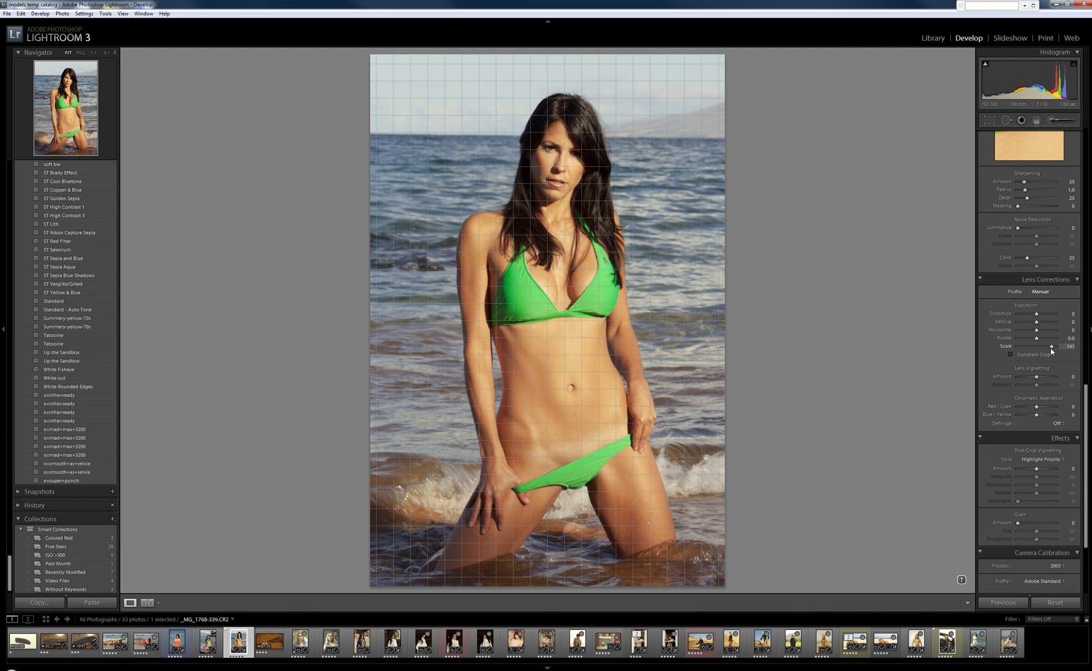
{"action": "left_click_drag", "start_coordinate": [1049, 349], "coordinate": [1044, 351]}
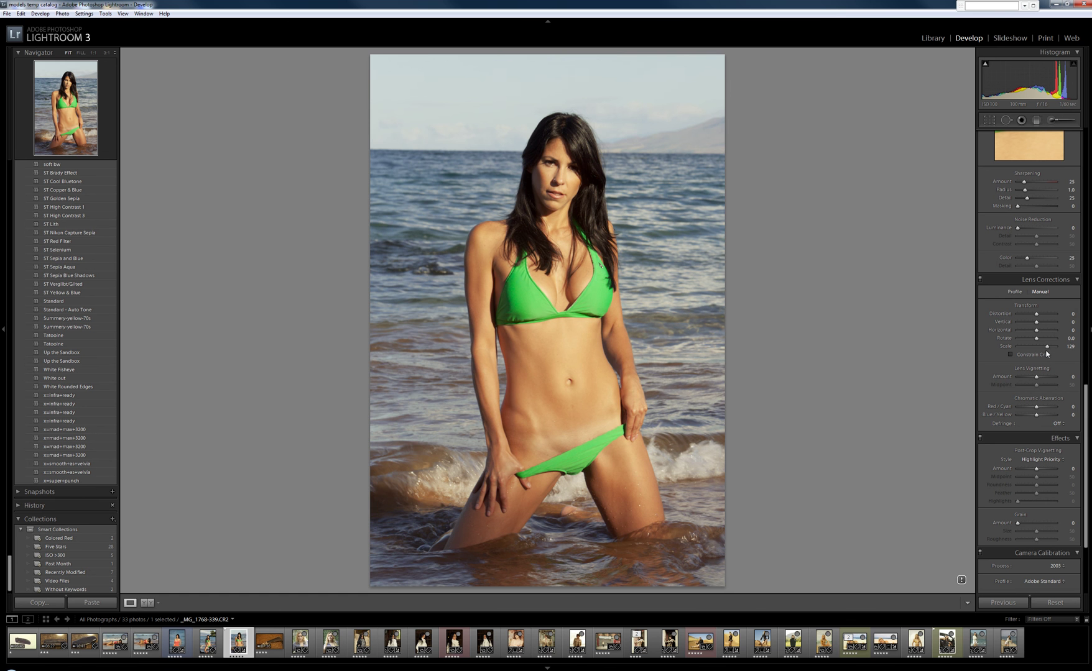
{"action": "left_click_drag", "start_coordinate": [1044, 348], "coordinate": [1045, 347]}
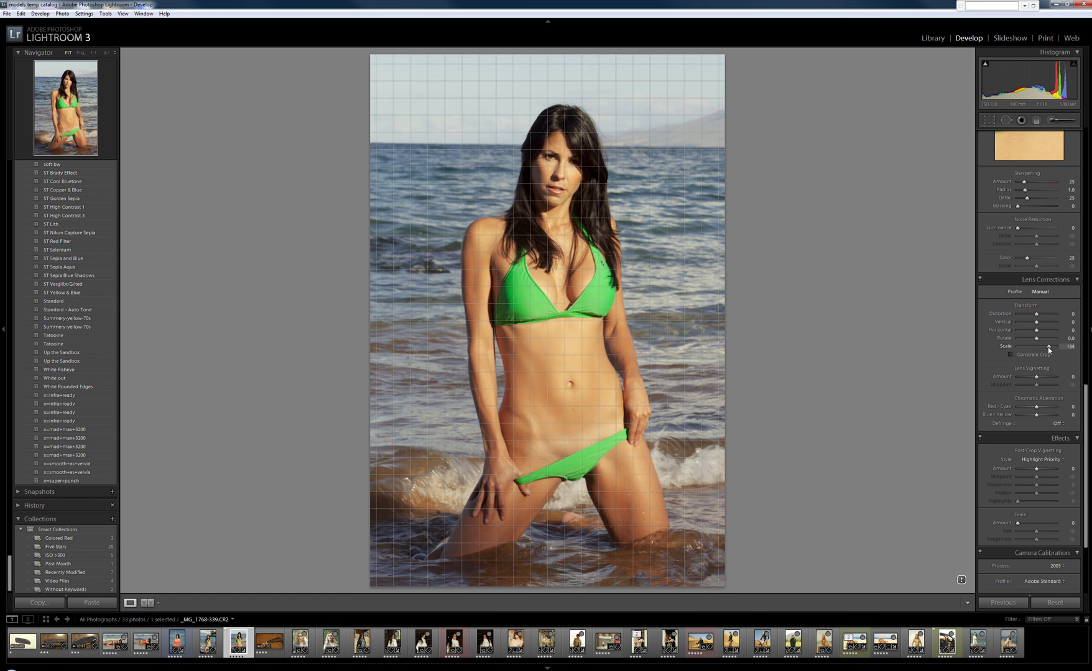
{"action": "left_click_drag", "start_coordinate": [1047, 347], "coordinate": [1047, 346]}
Step: Raise tone curve Region Shadows to about +33 to brighten the portrait's darker areas
{"action": "scroll", "coordinate": [1034, 356], "scroll_direction": "up", "scroll_amount": 5}
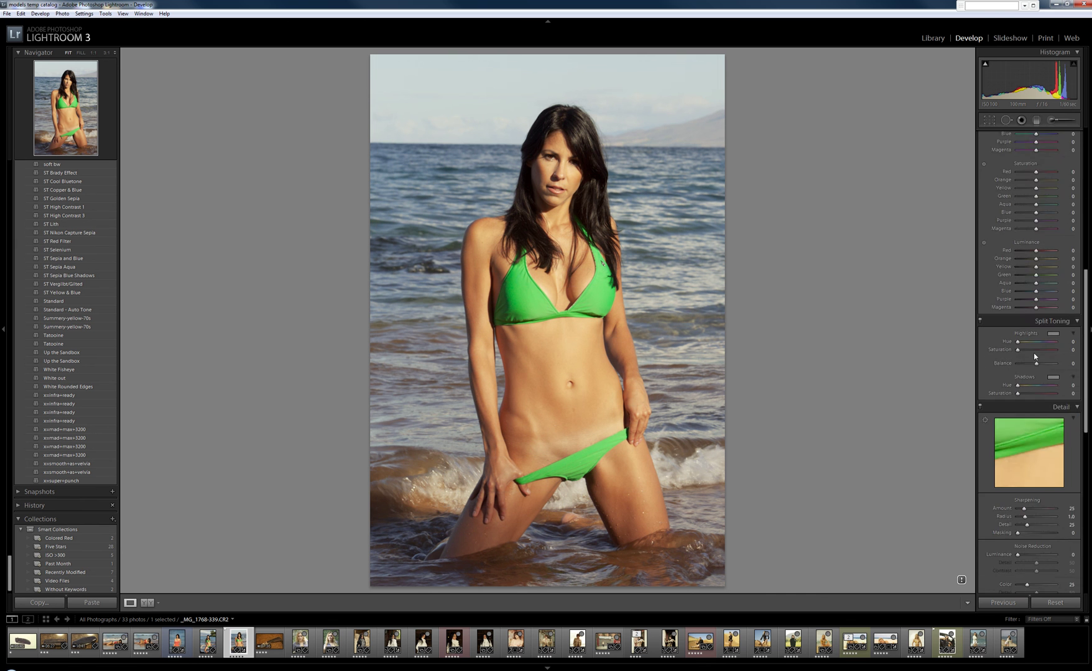
{"action": "scroll", "coordinate": [1035, 356], "scroll_direction": "up", "scroll_amount": 8}
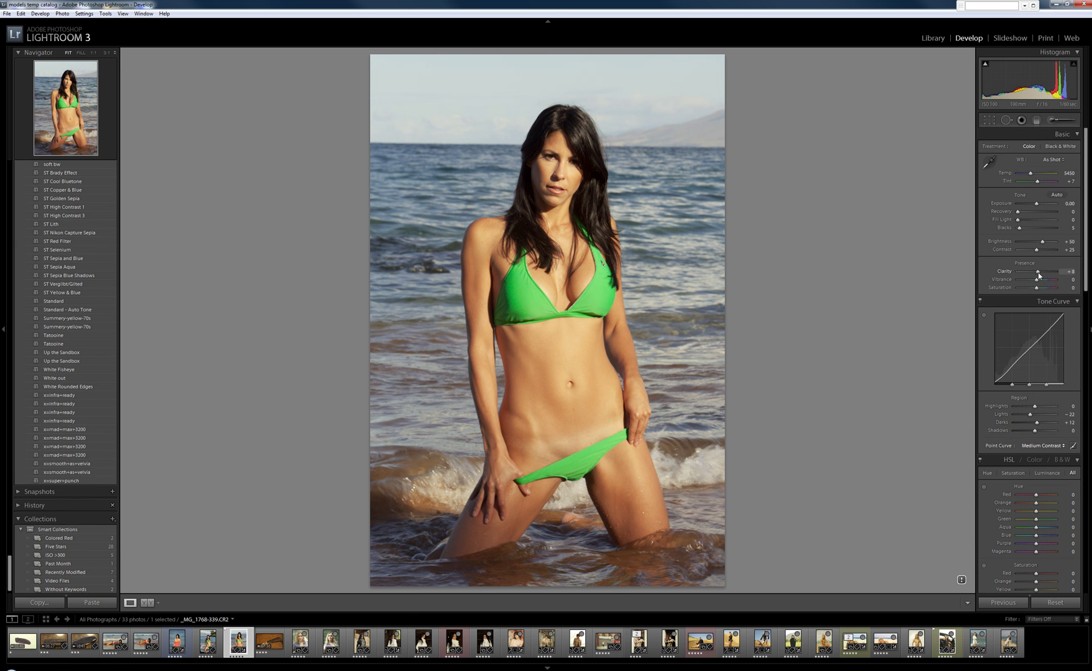
{"action": "scroll", "coordinate": [1025, 323], "scroll_direction": "down", "scroll_amount": 5}
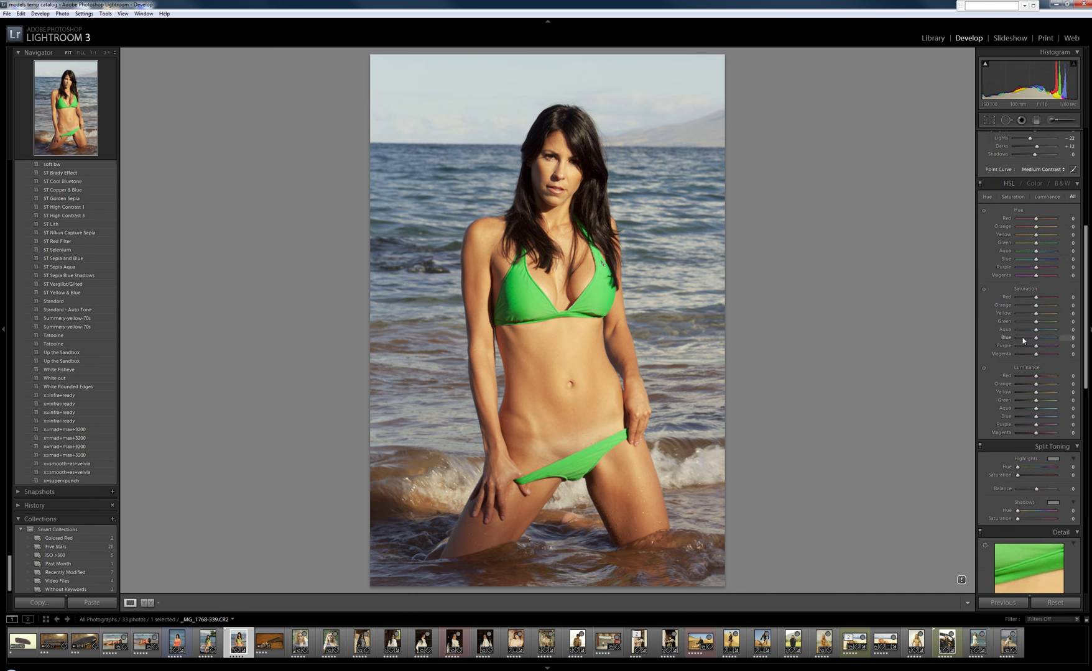
{"action": "scroll", "coordinate": [1022, 340], "scroll_direction": "up", "scroll_amount": 1}
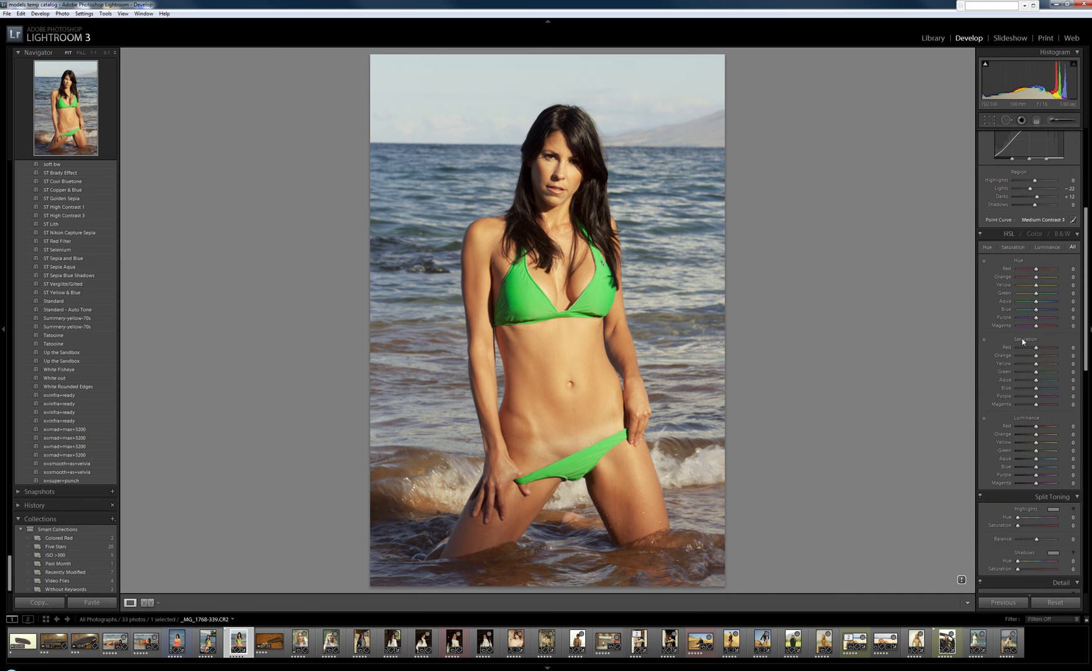
{"action": "scroll", "coordinate": [1022, 339], "scroll_direction": "down", "scroll_amount": 1}
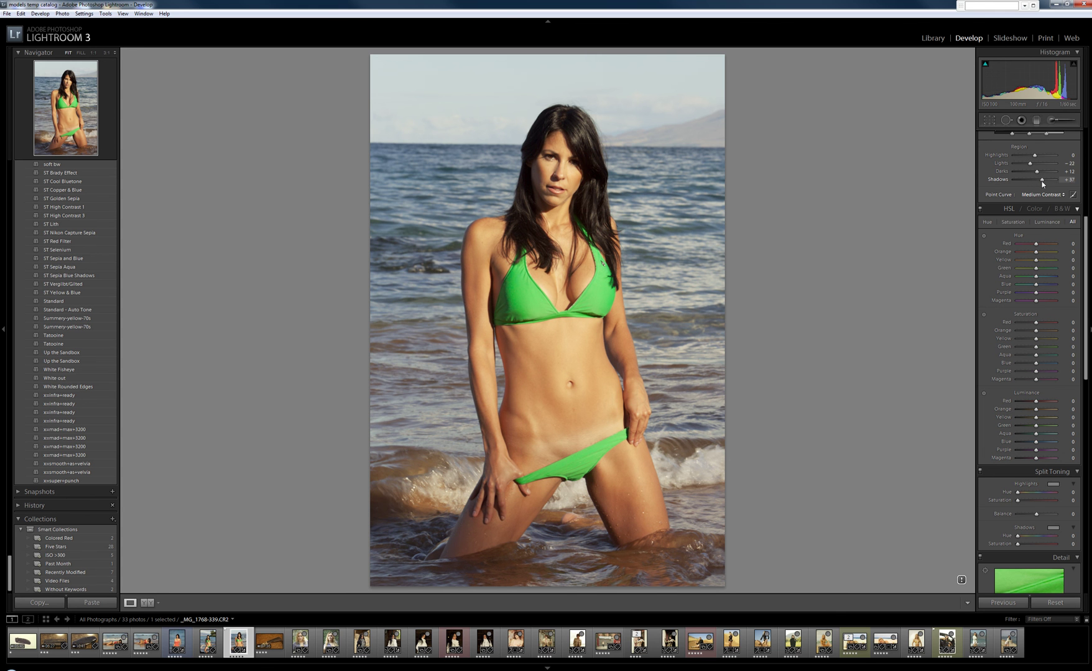
{"action": "left_click_drag", "start_coordinate": [1037, 181], "coordinate": [1042, 180]}
{"action": "left_click_drag", "start_coordinate": [1043, 185], "coordinate": [1040, 185]}
{"action": "scroll", "coordinate": [1010, 359], "scroll_direction": "down", "scroll_amount": 10}
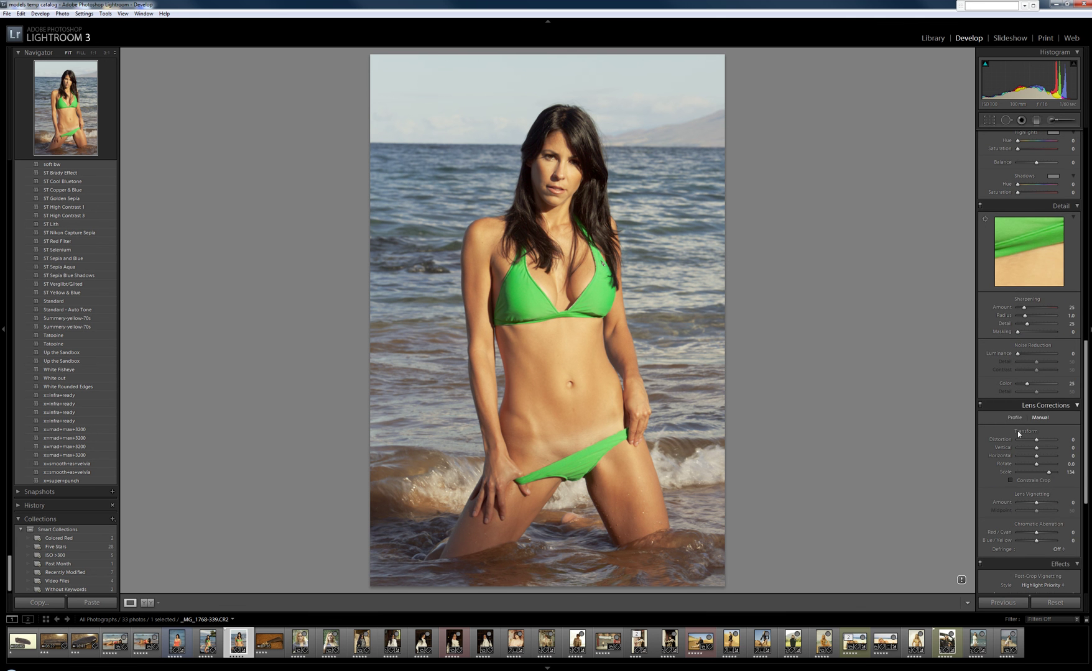
{"action": "scroll", "coordinate": [1026, 471], "scroll_direction": "down", "scroll_amount": 2}
{"action": "scroll", "coordinate": [1026, 471], "scroll_direction": "down", "scroll_amount": 4}
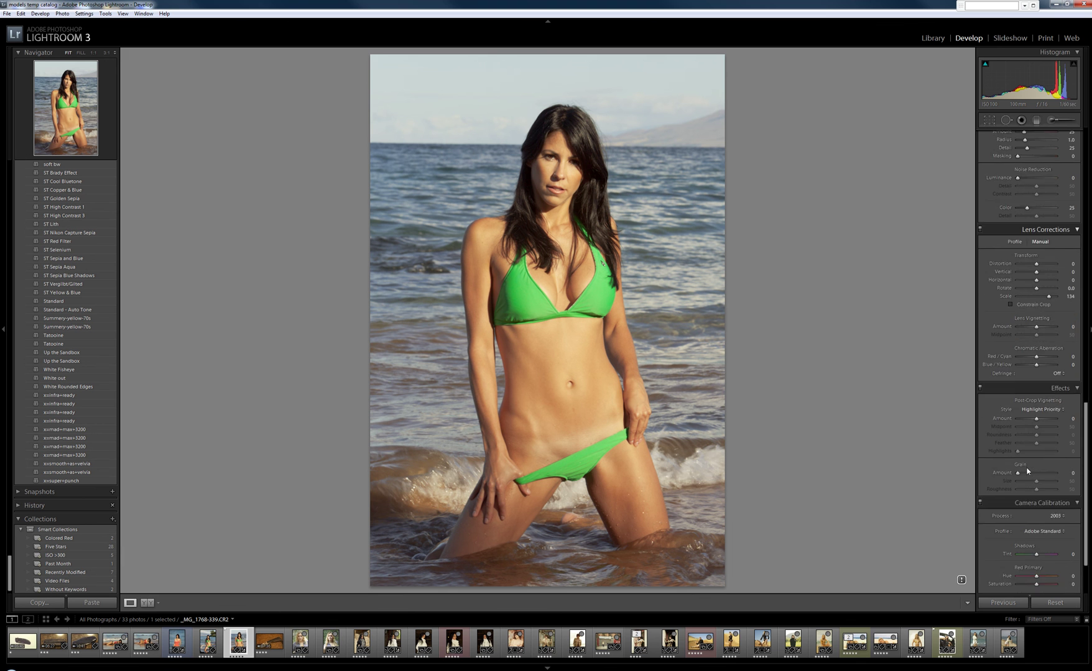
{"action": "scroll", "coordinate": [1027, 471], "scroll_direction": "down", "scroll_amount": 1}
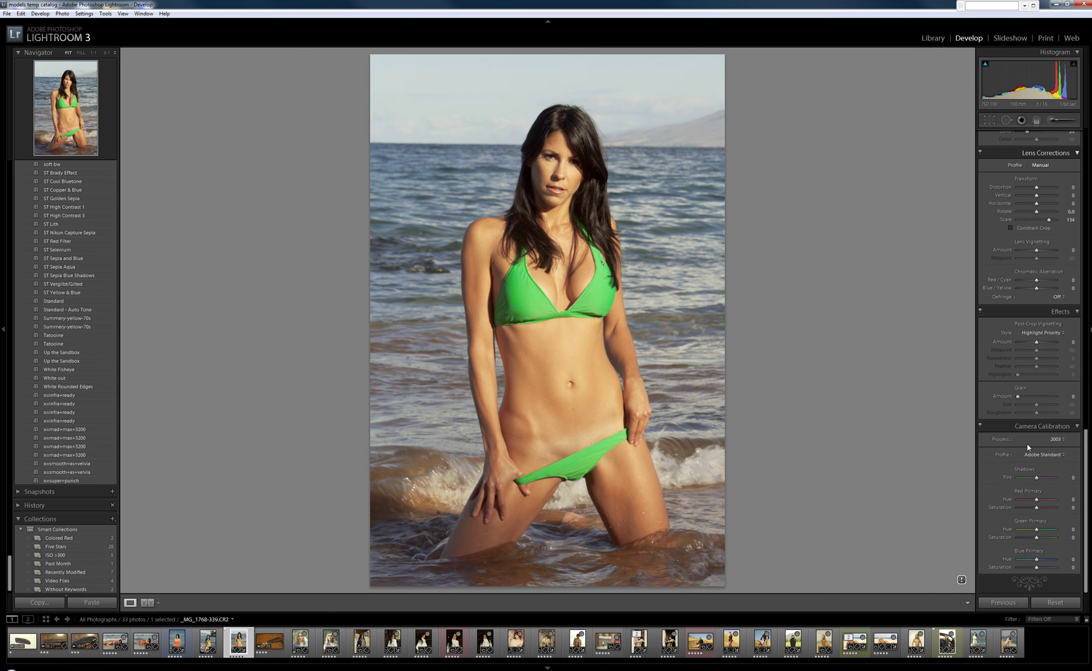
Step: Switch the Camera Calibration process version to 2010 (Current)
{"action": "left_click", "coordinate": [1057, 439]}
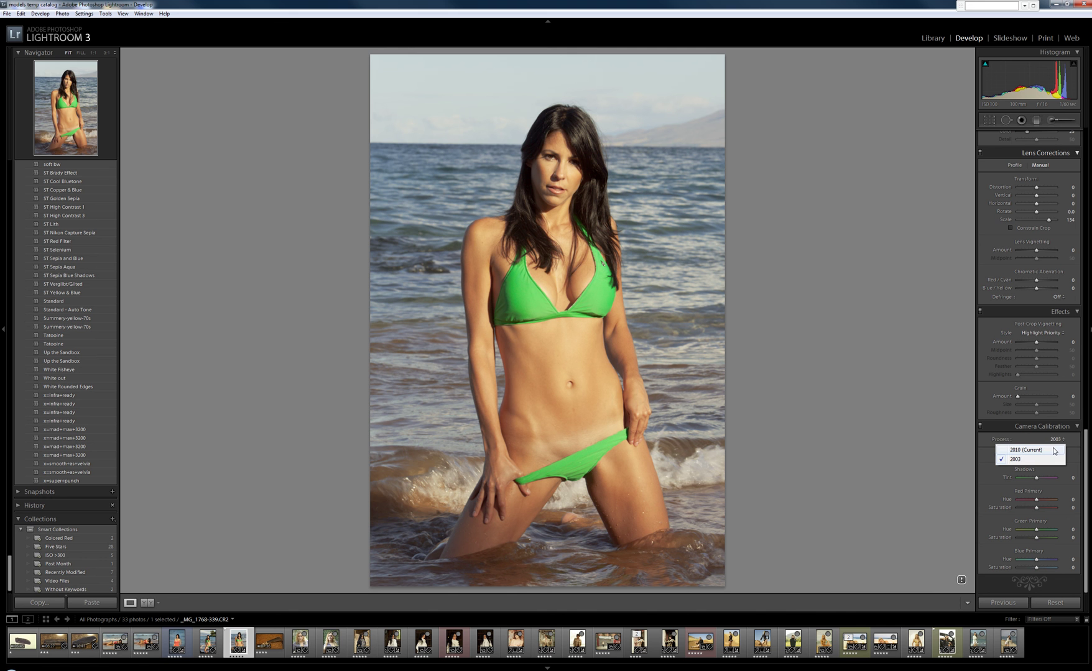
{"action": "left_click", "coordinate": [1053, 450]}
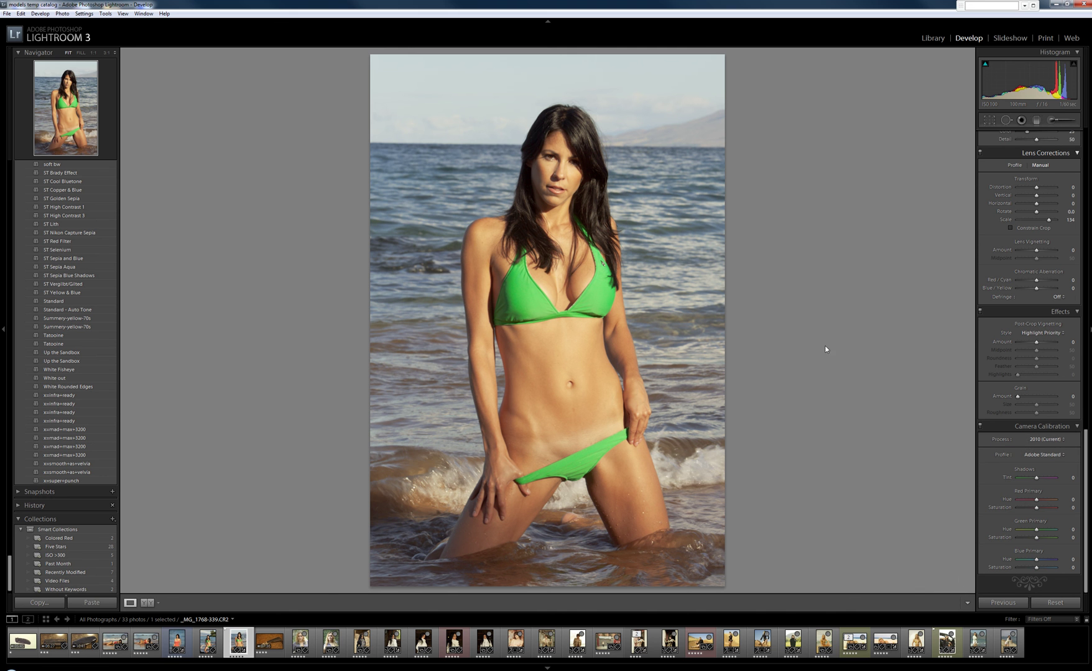
{"action": "scroll", "coordinate": [1043, 326], "scroll_direction": "up", "scroll_amount": 15}
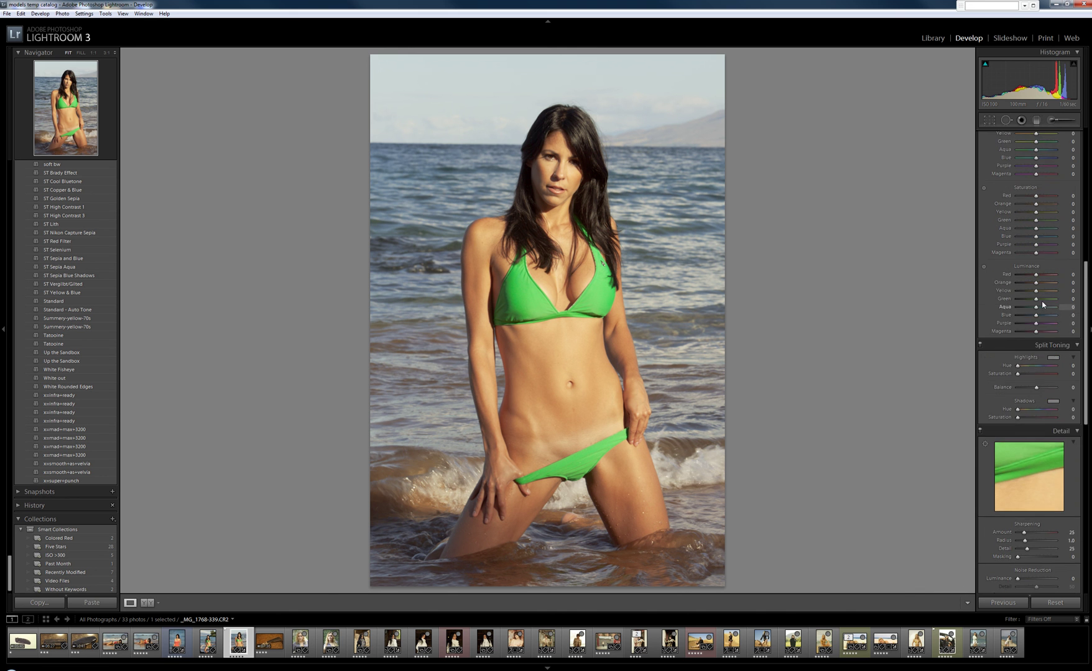
{"action": "scroll", "coordinate": [1051, 252], "scroll_direction": "up", "scroll_amount": 5}
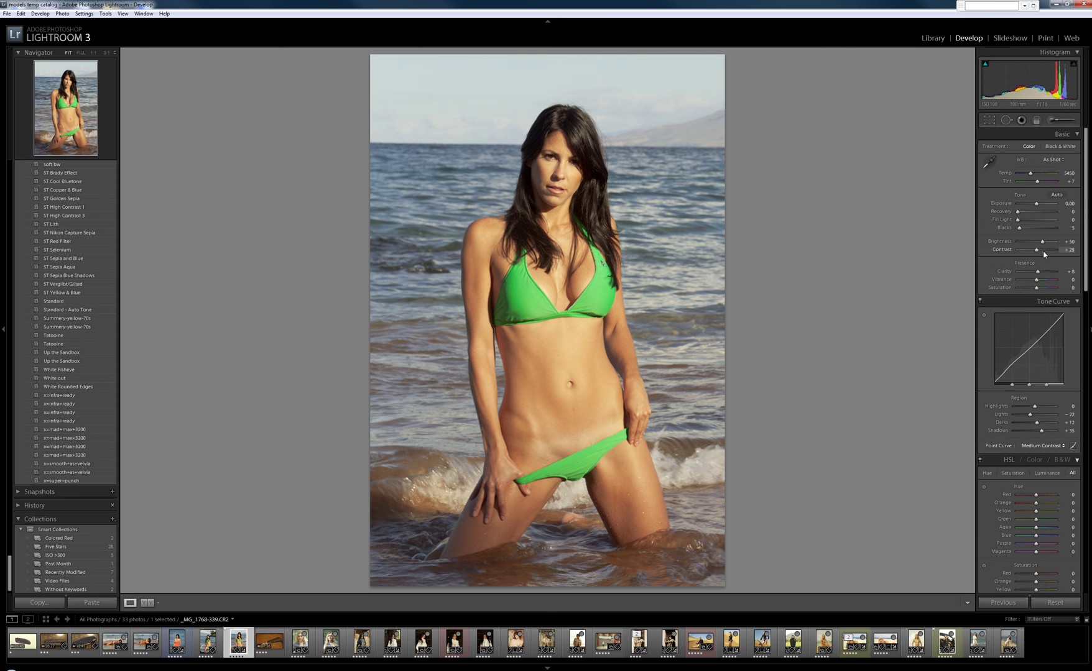
Step: Raise Basic Contrast from +25 to about +38
{"action": "left_click", "coordinate": [1039, 251]}
{"action": "scroll", "coordinate": [1021, 309], "scroll_direction": "down", "scroll_amount": 12}
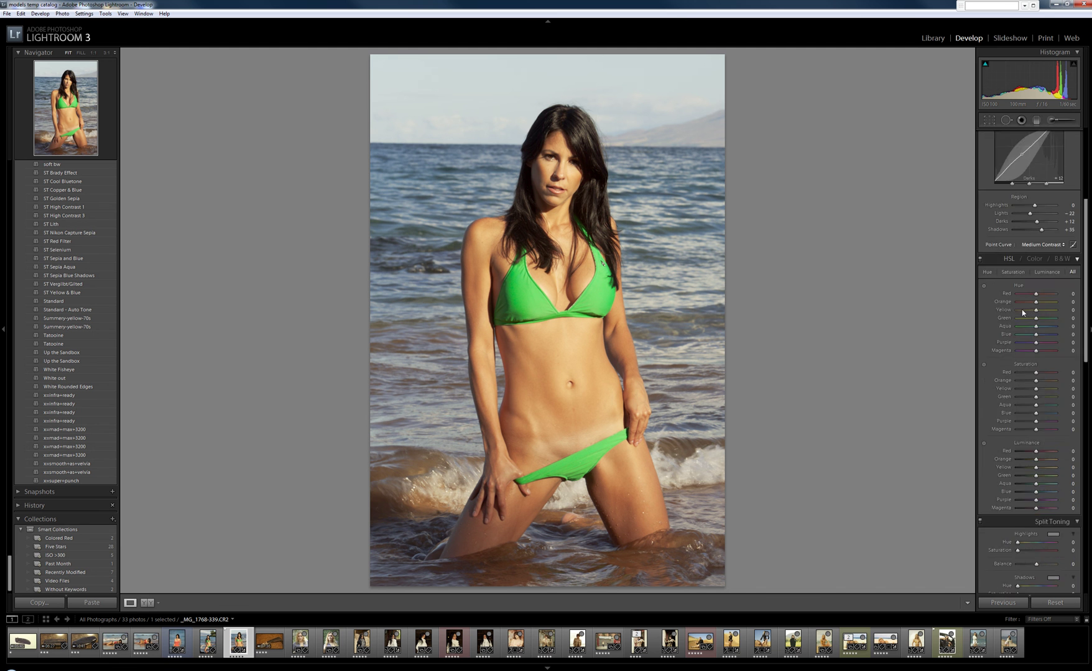
{"action": "scroll", "coordinate": [1022, 314], "scroll_direction": "down", "scroll_amount": 8}
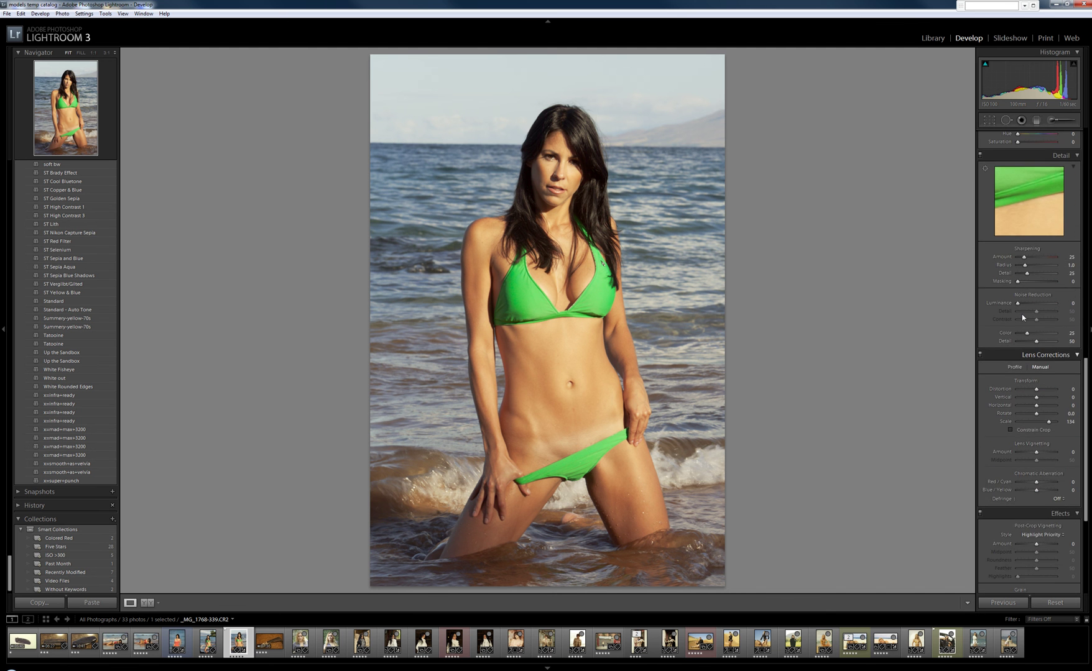
{"action": "scroll", "coordinate": [1021, 320], "scroll_direction": "down", "scroll_amount": 4}
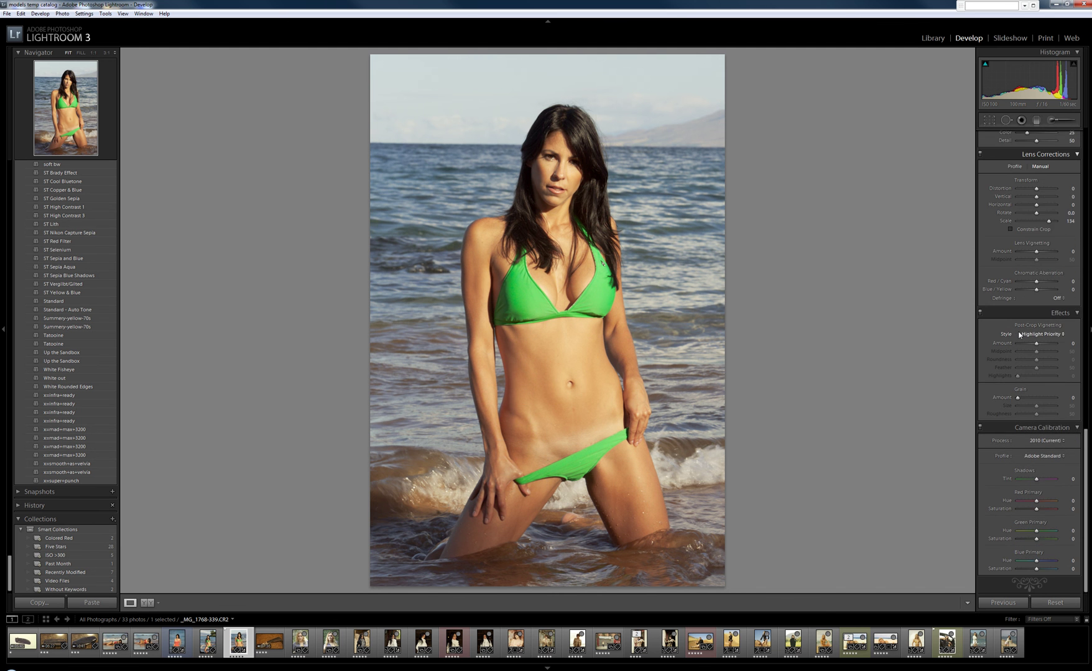
{"action": "left_click", "coordinate": [1029, 398]}
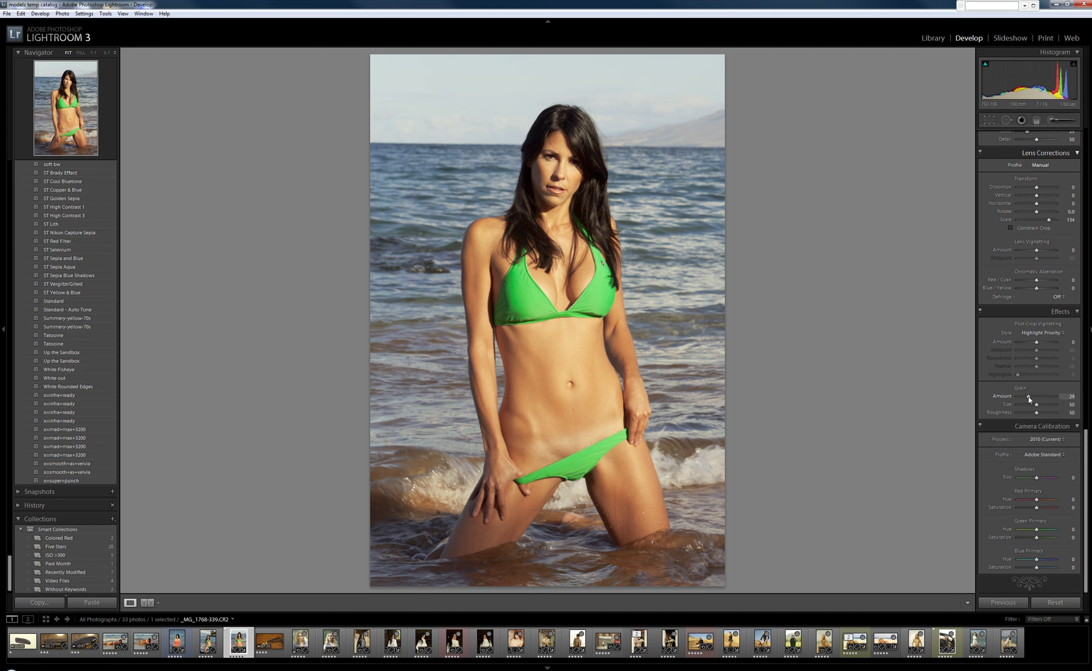
{"action": "left_click_drag", "start_coordinate": [1047, 399], "coordinate": [1050, 398]}
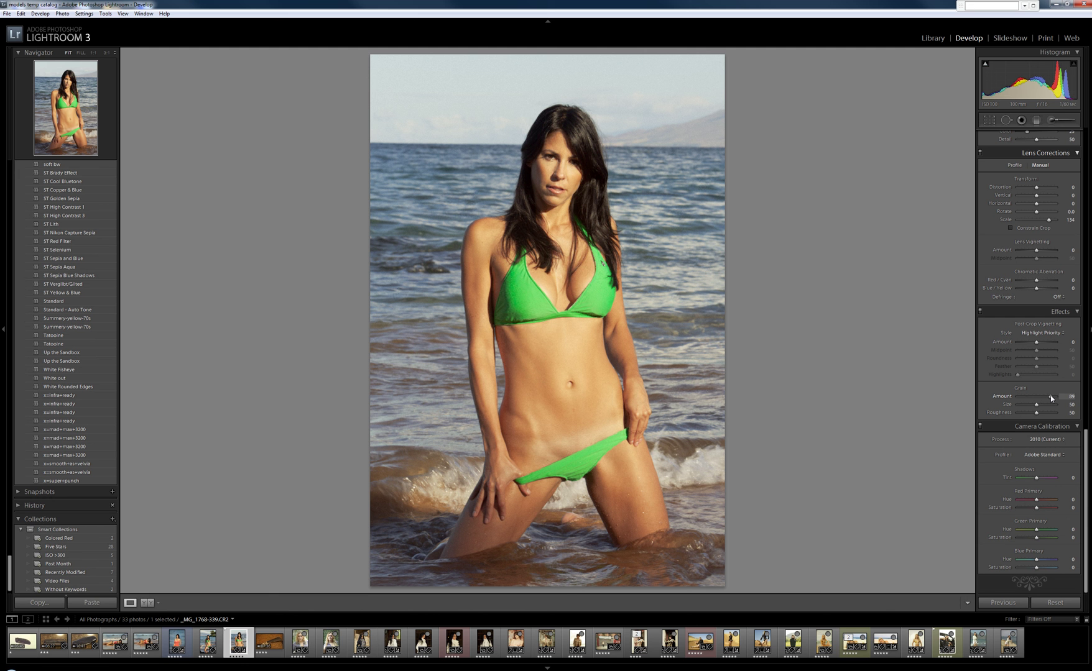
{"action": "left_click_drag", "start_coordinate": [1049, 396], "coordinate": [1042, 397]}
{"action": "mouse_move", "coordinate": [1037, 414]}
{"action": "left_mouse_down"}
{"action": "mouse_move", "coordinate": [1023, 414]}
{"action": "mouse_move", "coordinate": [1045, 414]}
{"action": "left_mouse_up"}
{"action": "left_click", "coordinate": [1071, 396]}
{"action": "type", "text": "0"}
{"action": "key", "text": "Return"}
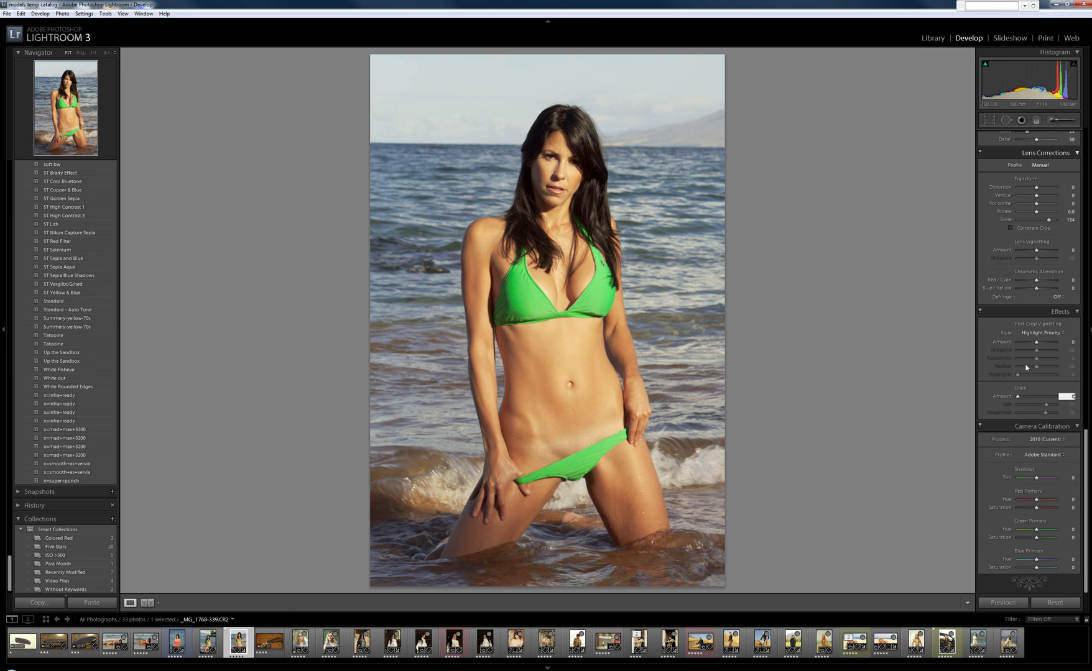
Step: Zoom to 1:1 on the abdomen and Heal the blemish below the navel with Spot Removal
{"action": "left_click", "coordinate": [576, 415]}
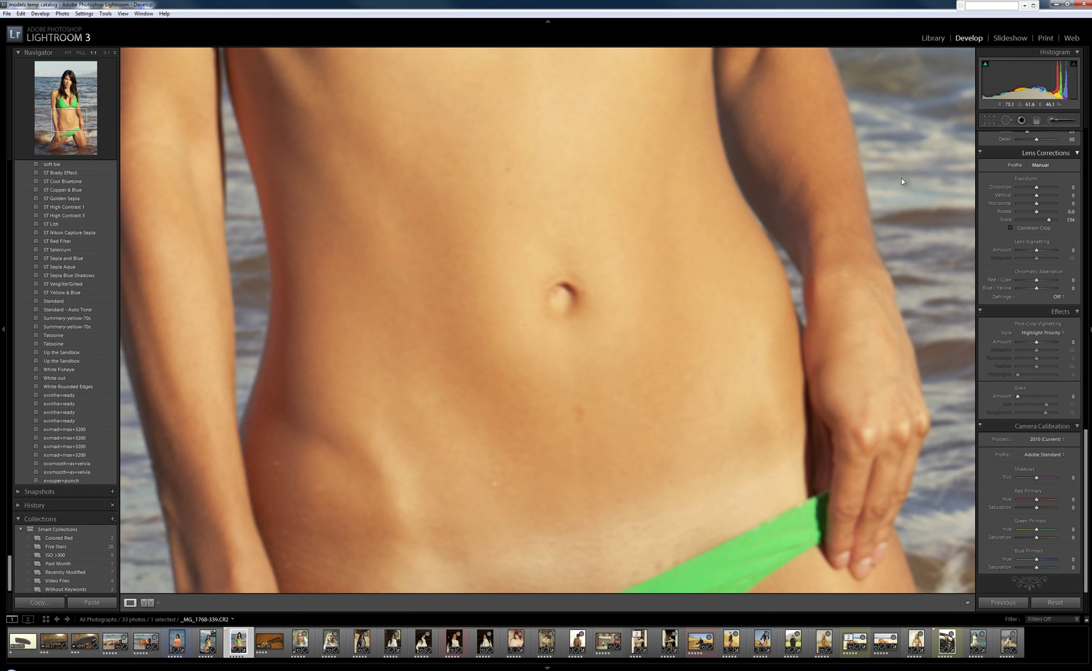
{"action": "left_click", "coordinate": [1005, 121]}
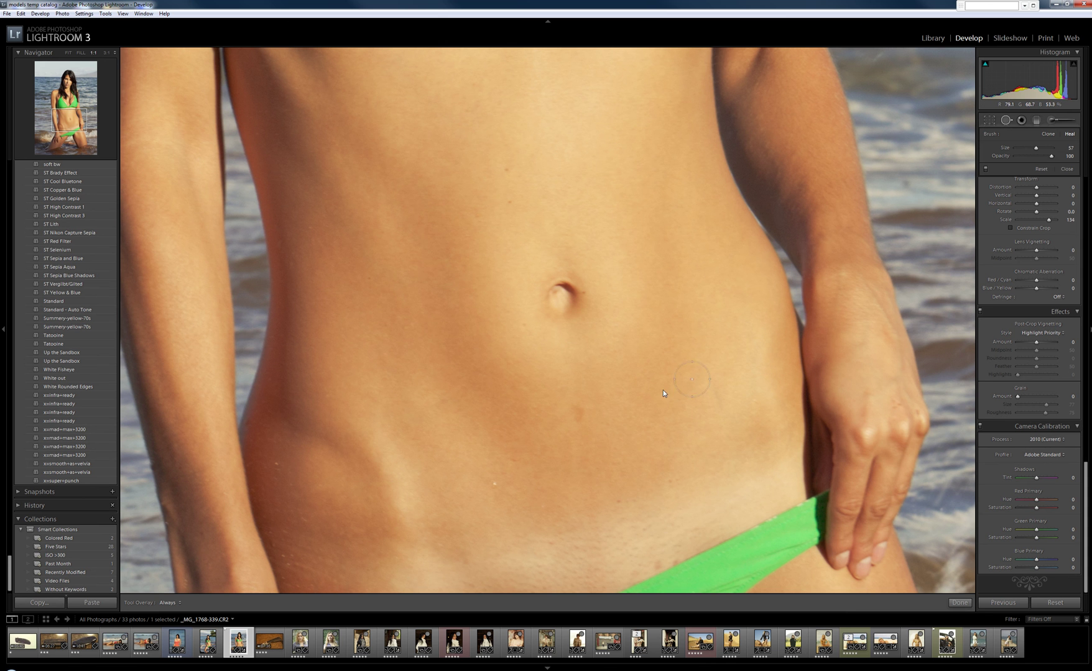
{"action": "left_click", "coordinate": [585, 412]}
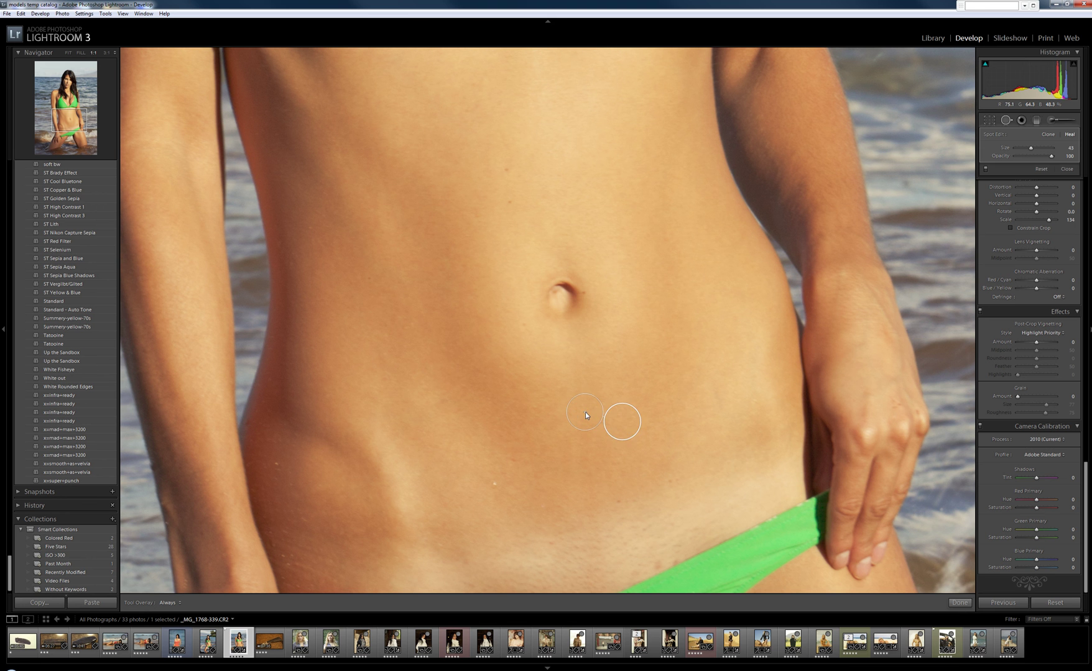